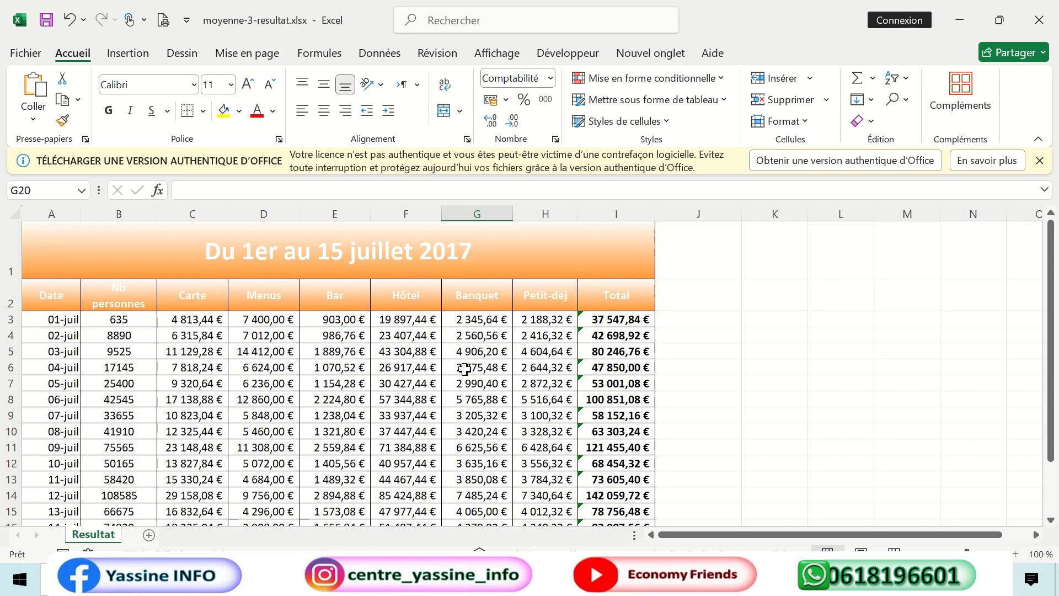
# - Review the July 1–15 revenue table's Date, Nb personnes and Total columns and the average questions below it
pyautogui.scroll(-1, 464, 373)
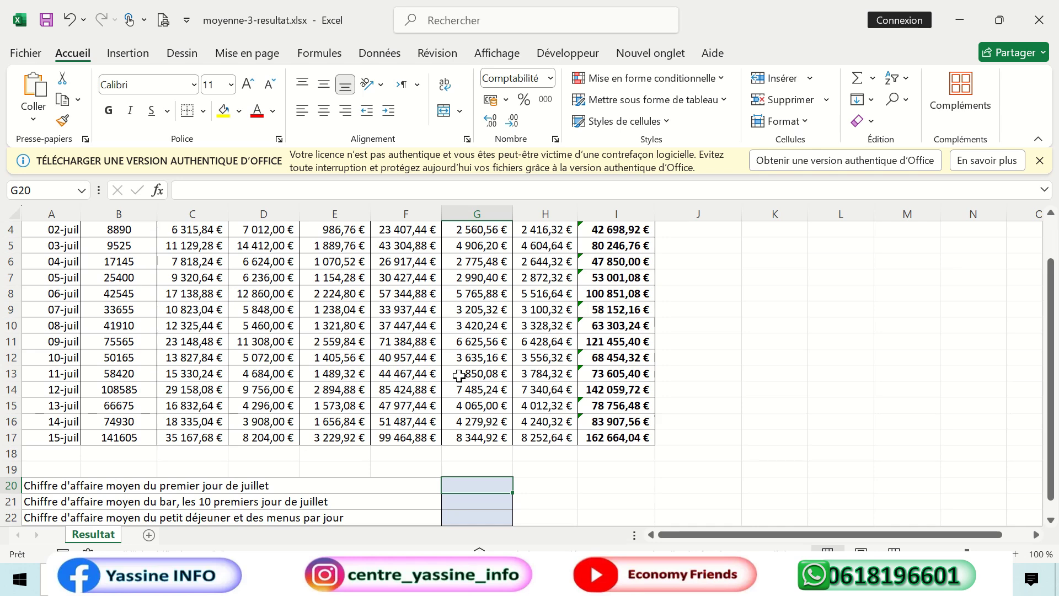
pyautogui.scroll(1, 456, 377)
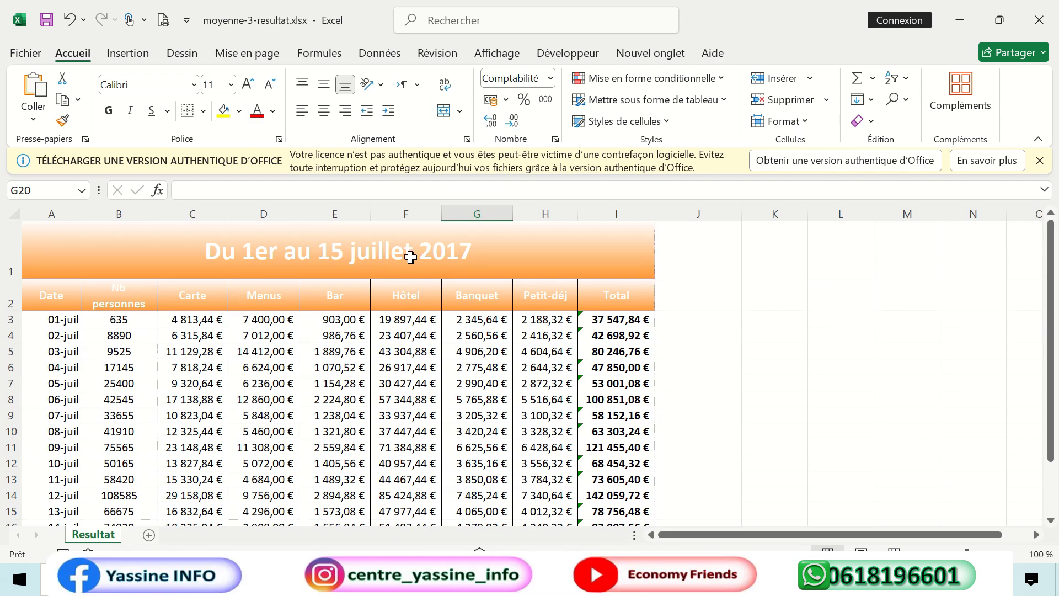
pyautogui.scroll(-2, 442, 283)
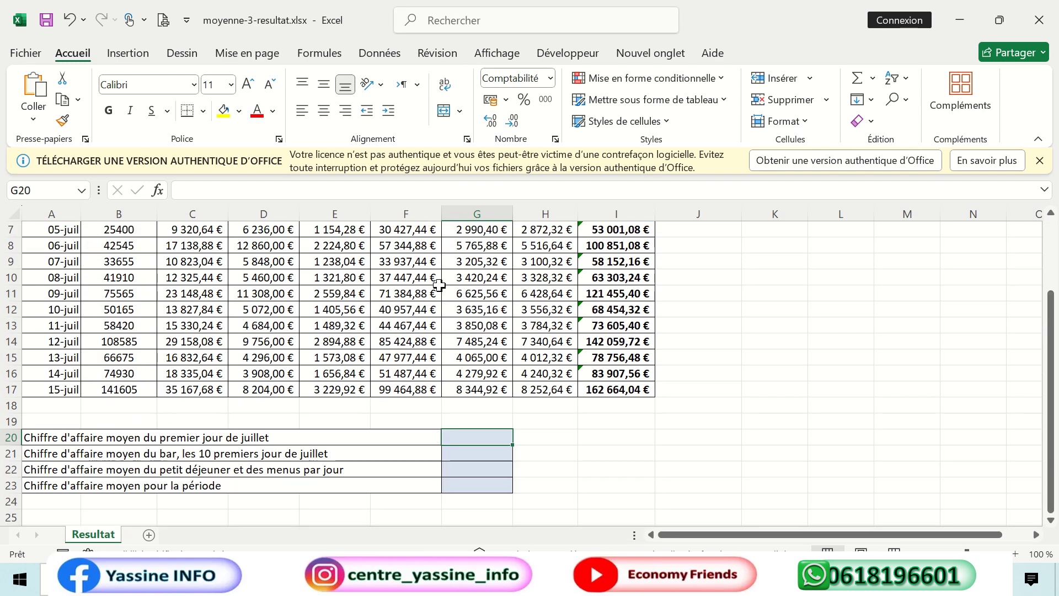
pyautogui.scroll(1, 214, 291)
pyautogui.scroll(1, 198, 287)
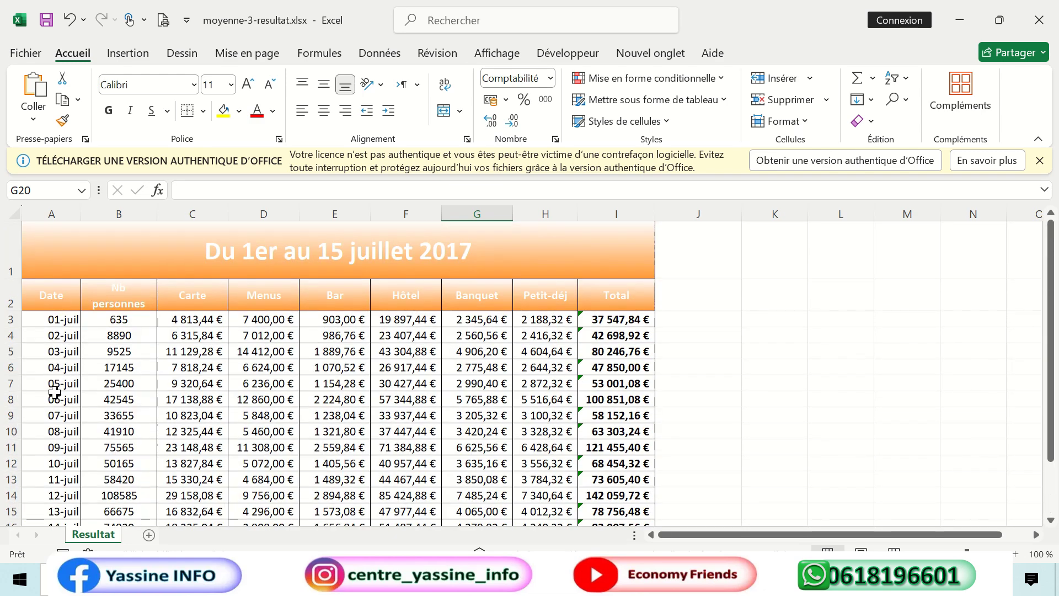
pyautogui.moveTo(54, 391); pyautogui.dragTo(51, 298)
pyautogui.moveTo(121, 301); pyautogui.dragTo(118, 383)
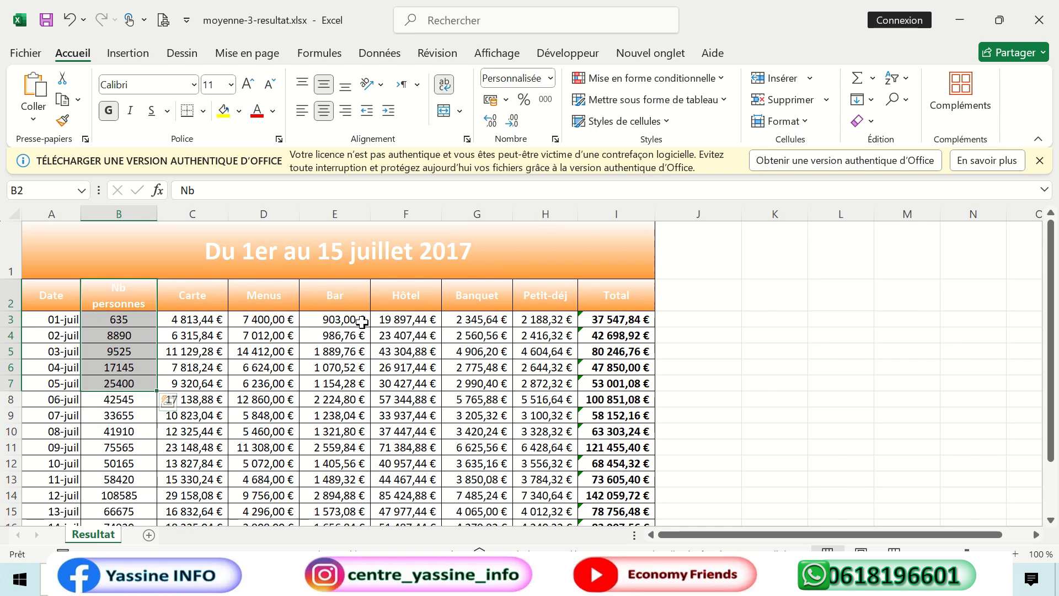
pyautogui.moveTo(634, 296); pyautogui.dragTo(640, 393)
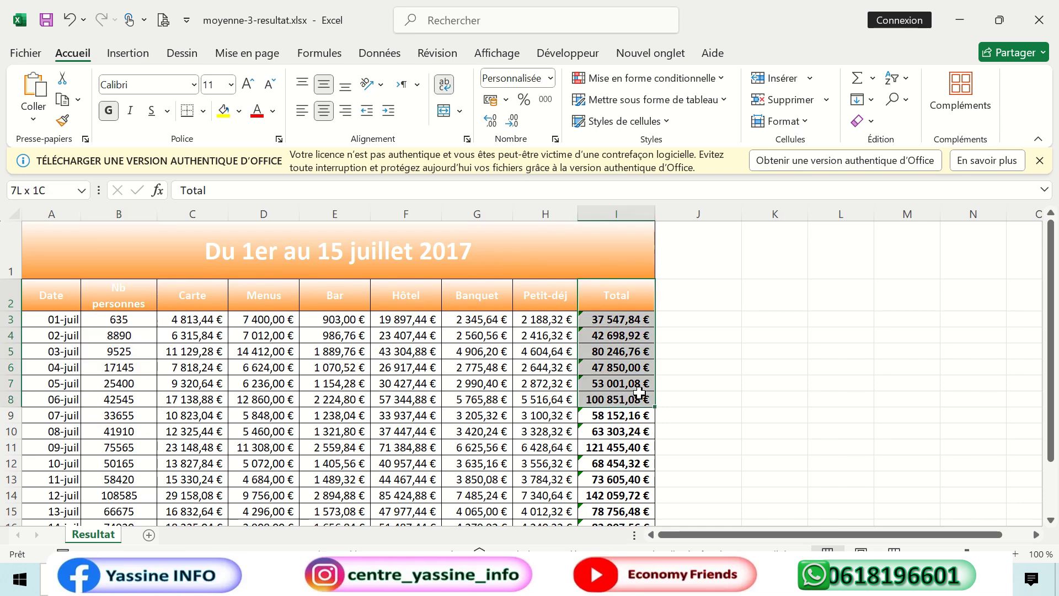
pyautogui.scroll(-2, 305, 356)
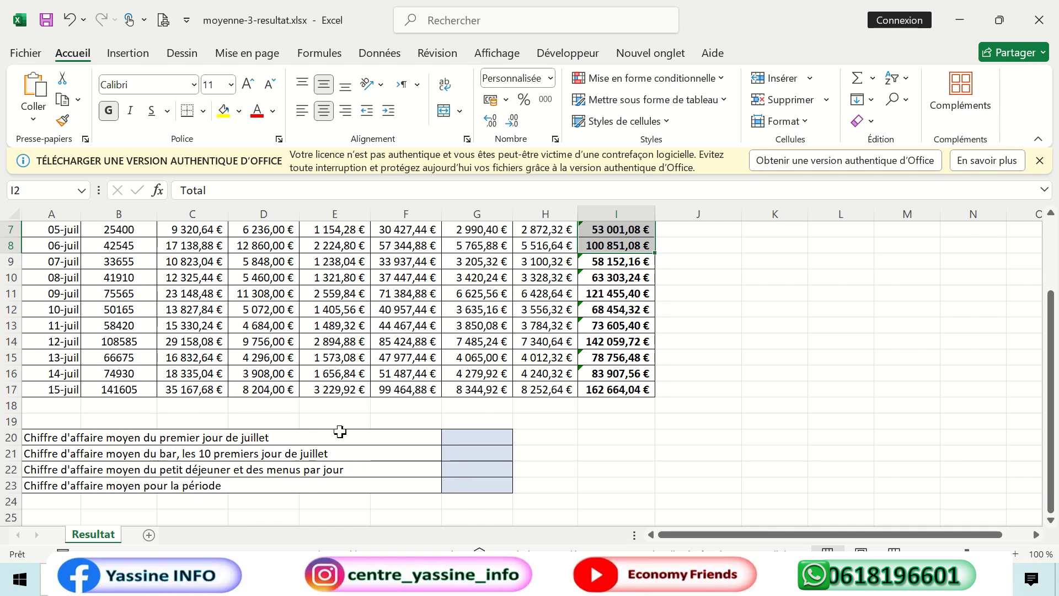
# - Compare the average-revenue questions in rows 20 to 22 with the daily amounts in the table to find the needed data
pyautogui.click(479, 440)
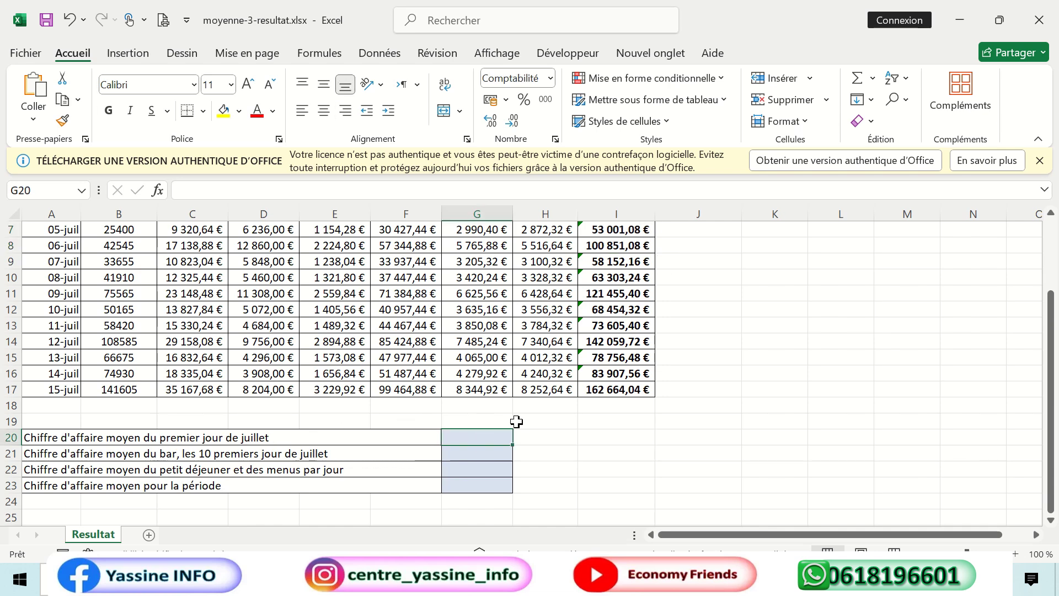
pyautogui.scroll(1, 420, 401)
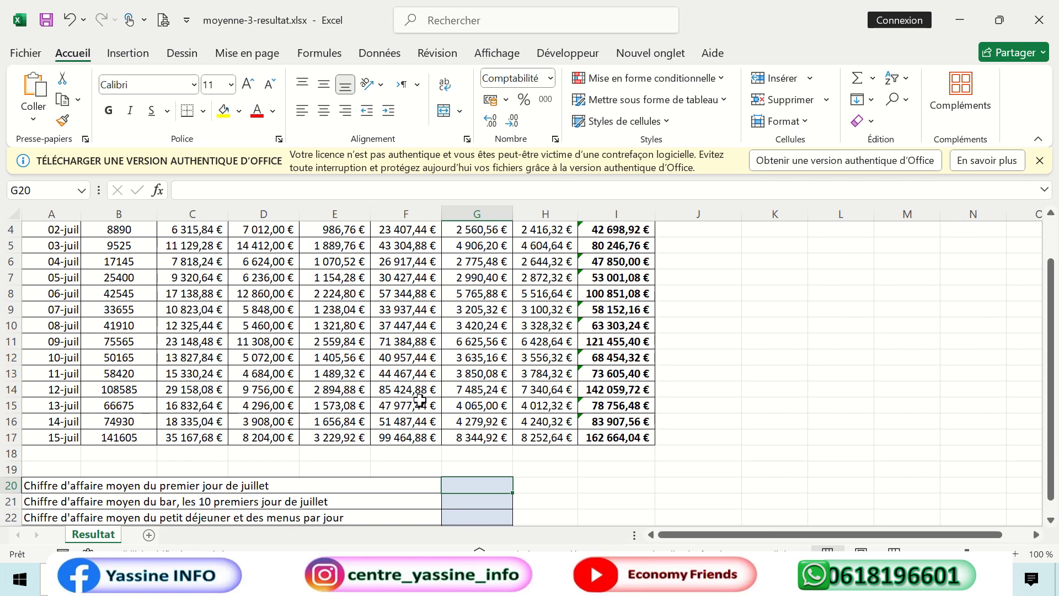
pyautogui.scroll(1, 386, 381)
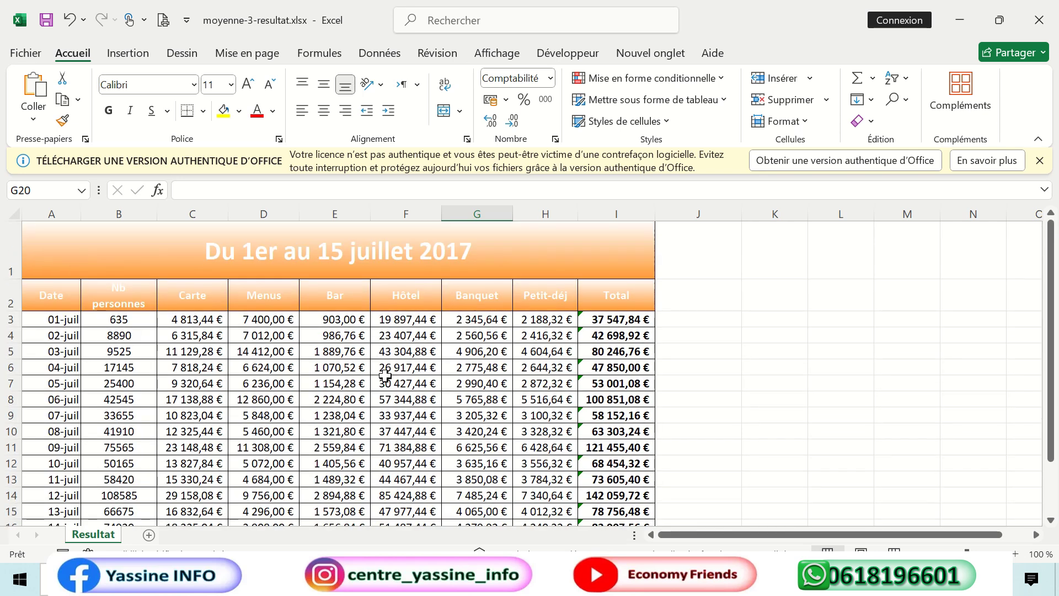
pyautogui.scroll(-1, 384, 375)
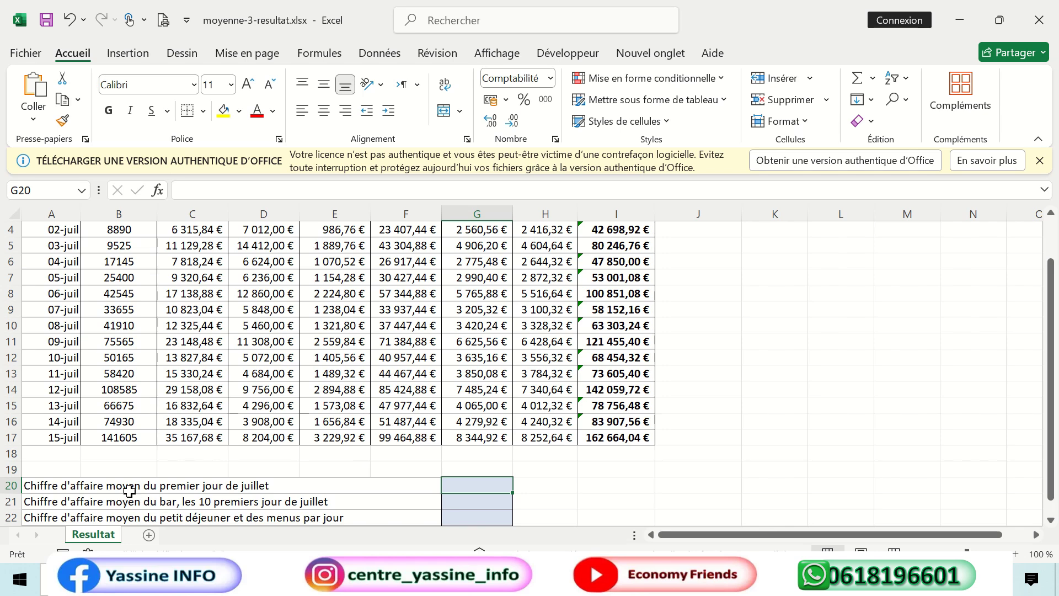
pyautogui.scroll(1, 355, 499)
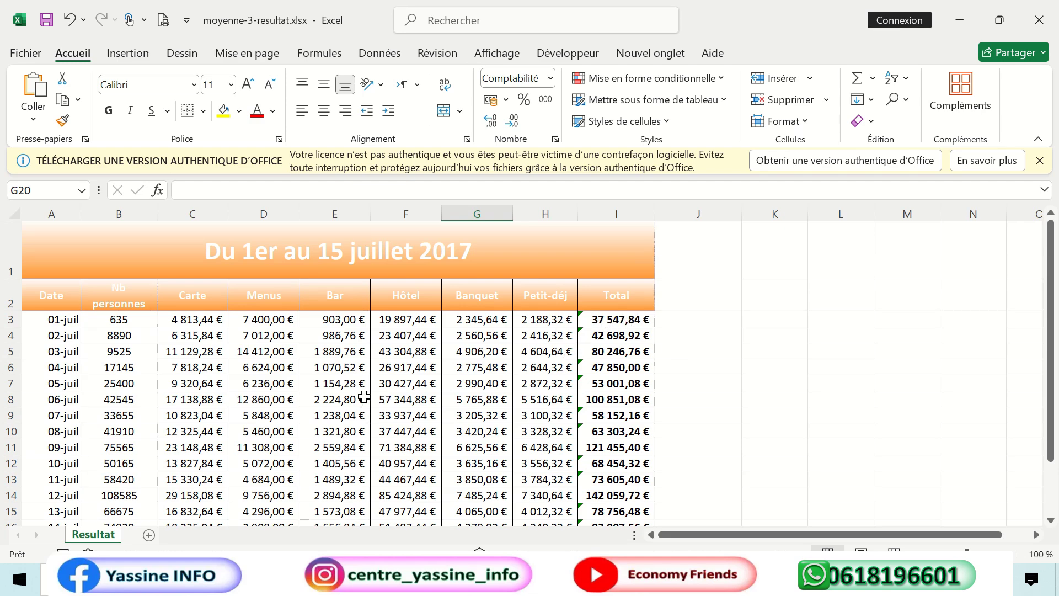
pyautogui.scroll(-1, 365, 398)
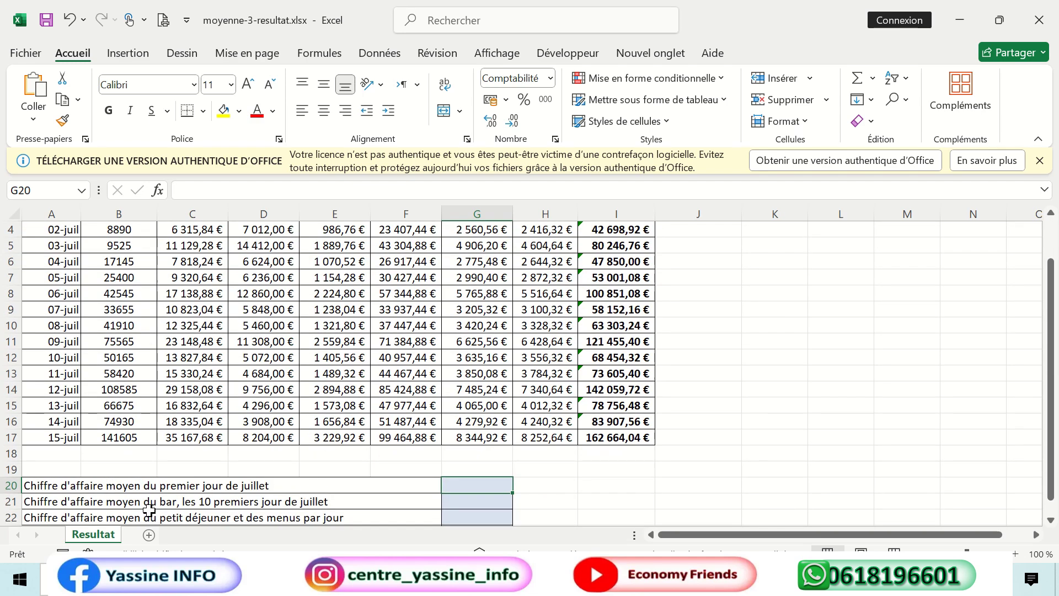
pyautogui.scroll(1, 210, 477)
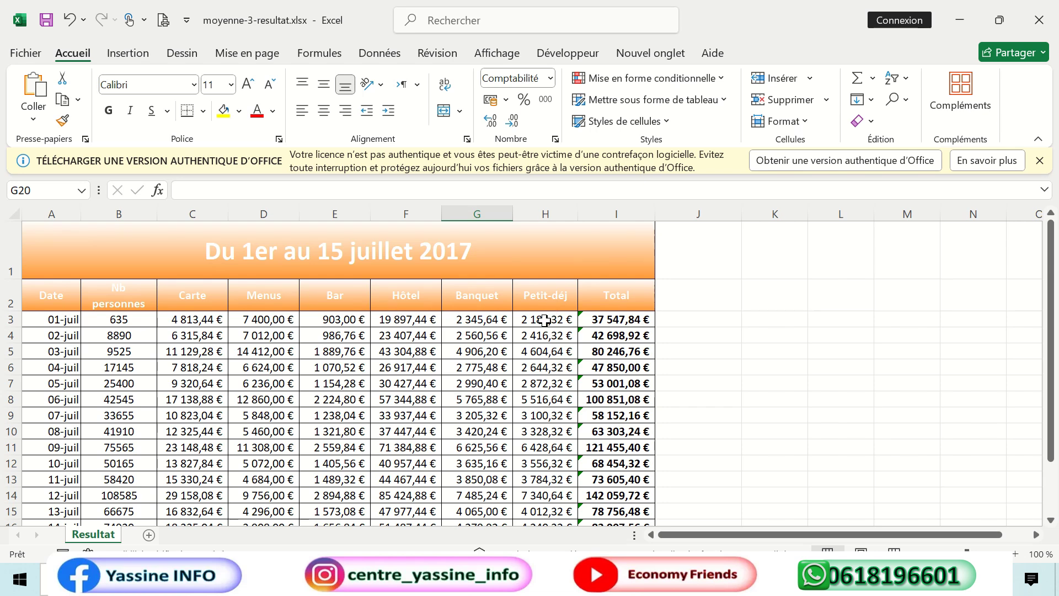
pyautogui.scroll(-1, 544, 320)
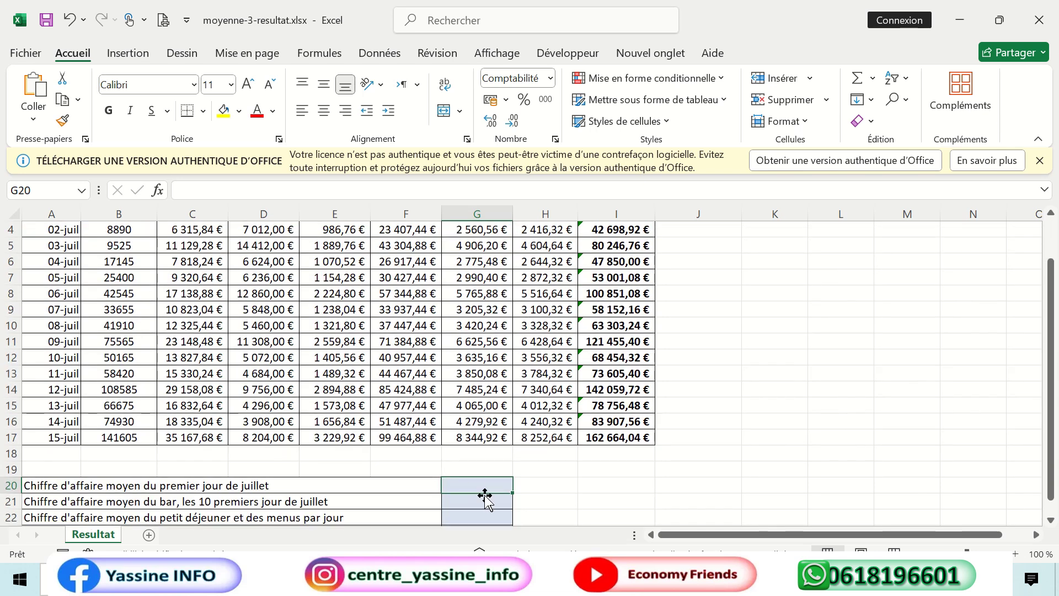
# - Begin a MOYENNE formula in G20 for the average revenue of the first day of July
pyautogui.doubleClick(473, 483)
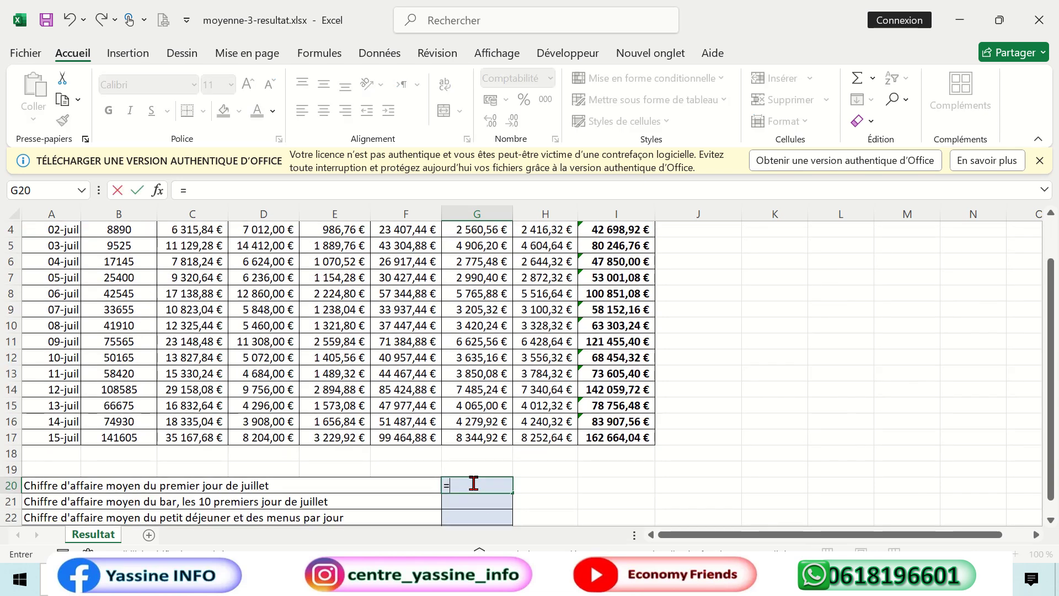
pyautogui.write('=m')
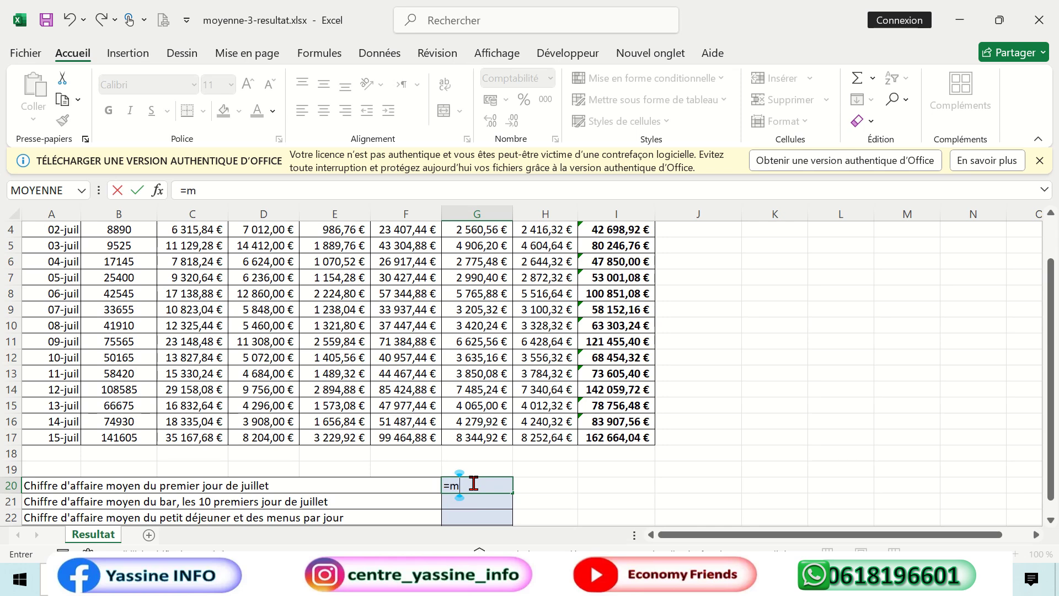
pyautogui.write('oyenne')
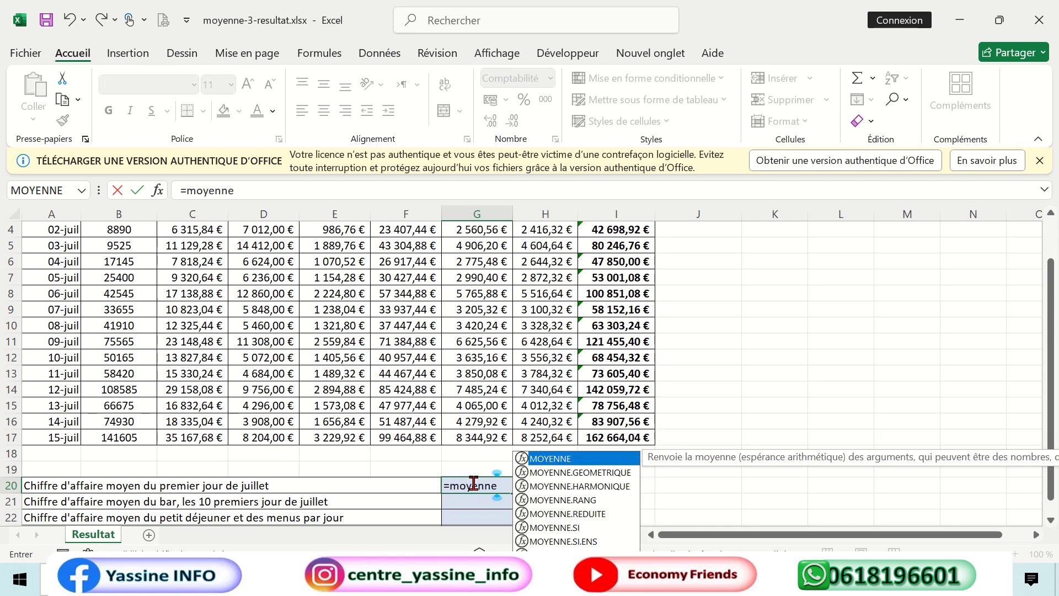
pyautogui.doubleClick(551, 458)
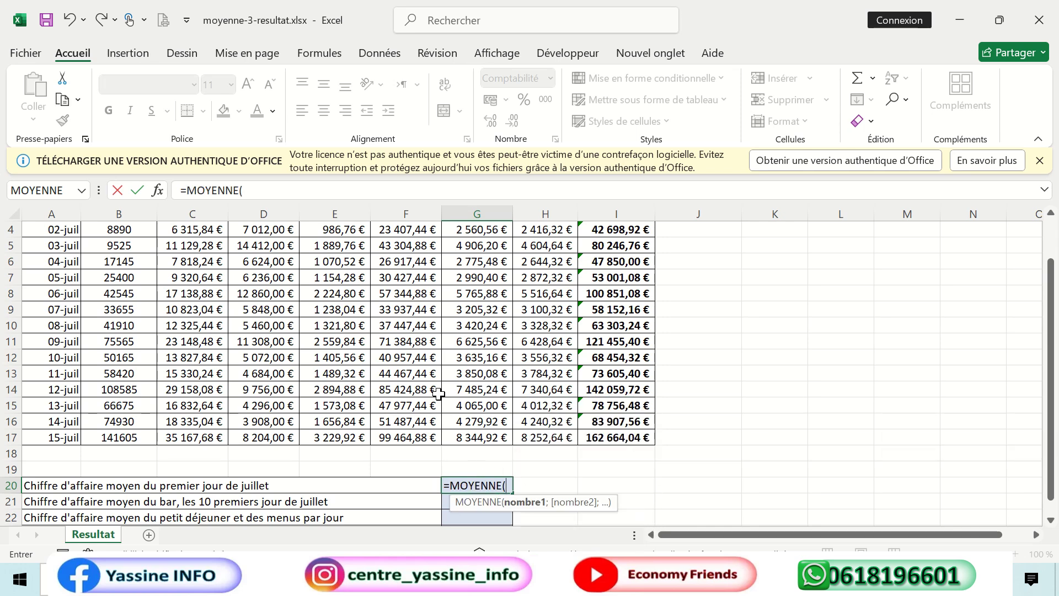
pyautogui.scroll(1, 397, 337)
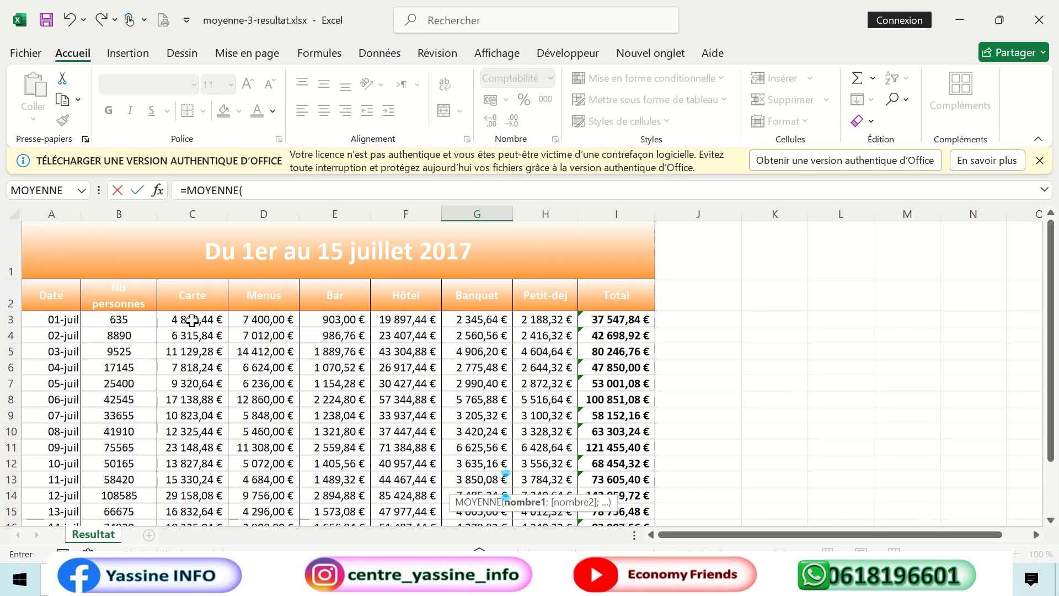
pyautogui.moveTo(193, 322); pyautogui.dragTo(540, 319)
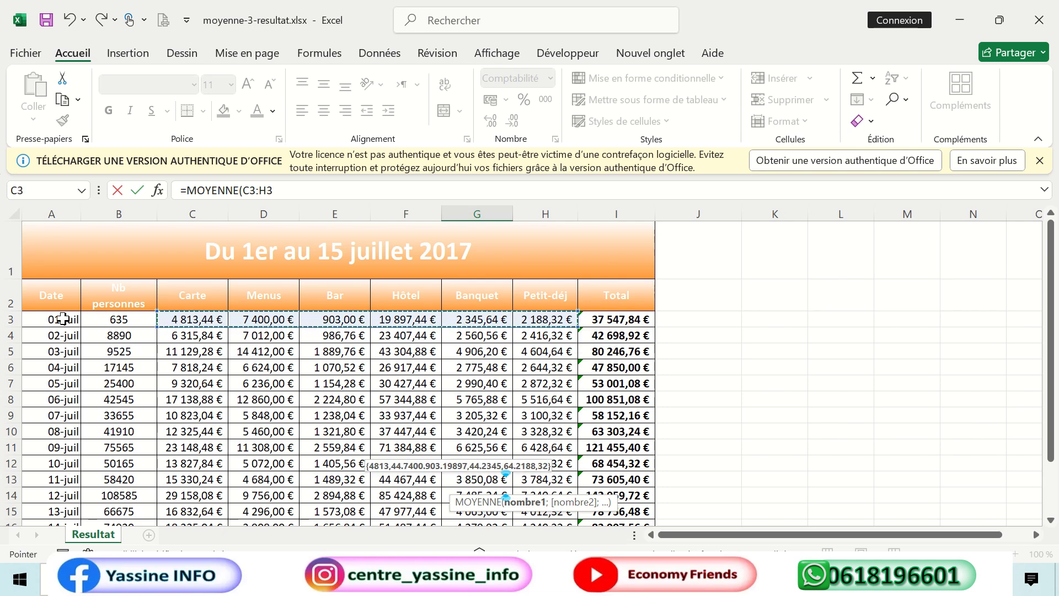
pyautogui.scroll(-2, 110, 342)
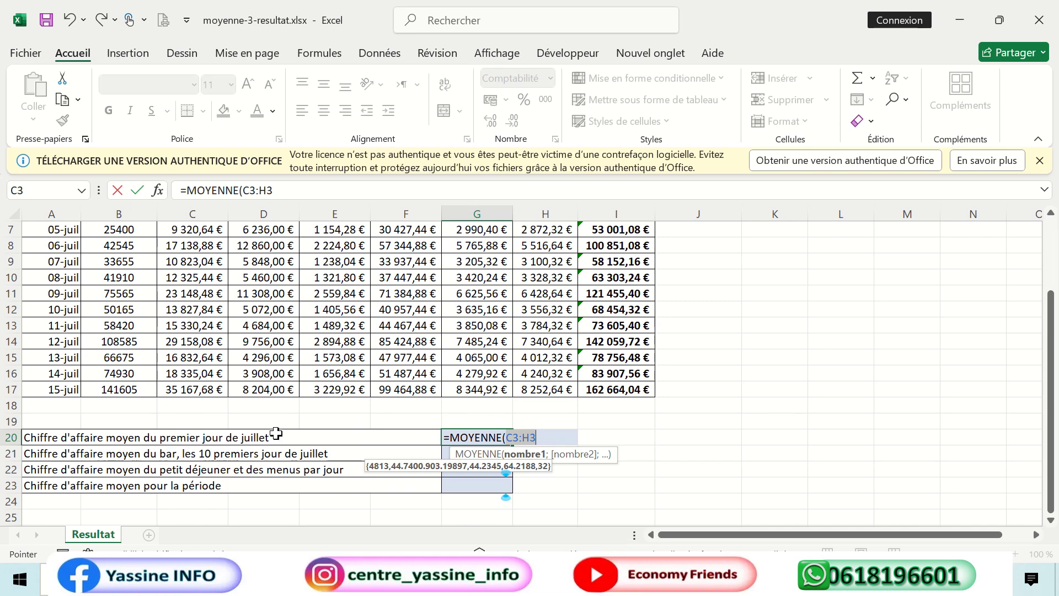
pyautogui.press('Right')
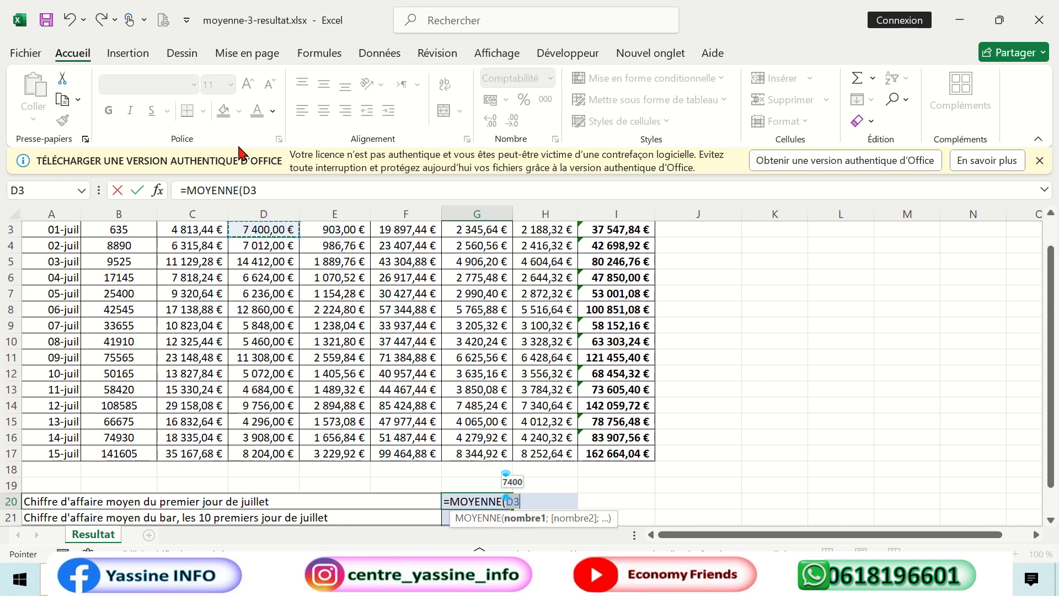
pyautogui.scroll(1, 277, 433)
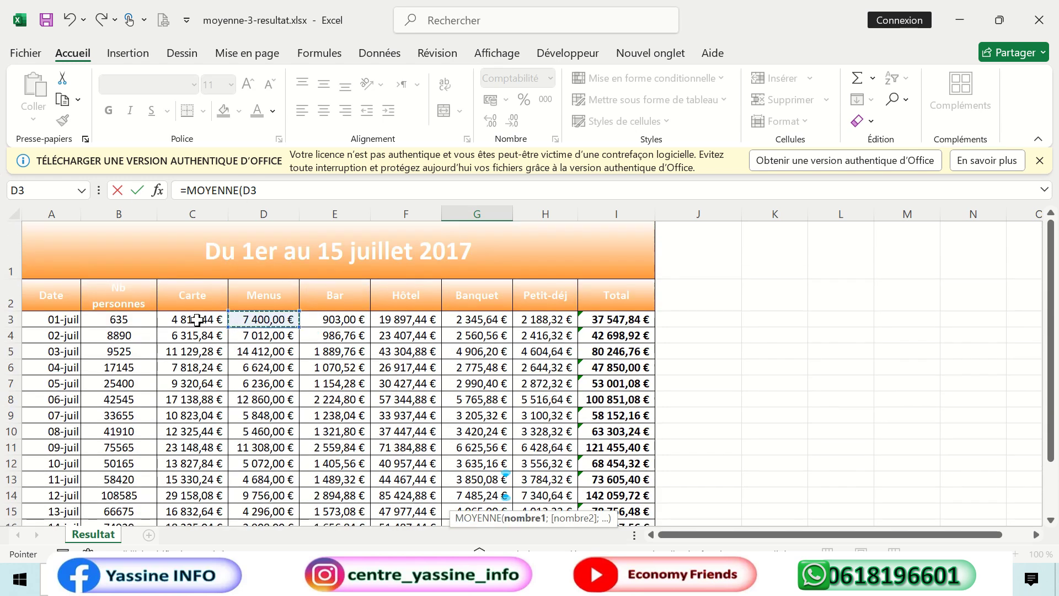
# - Complete the G20 formula as =MOYENNE(C3:H3), covering the 01-juil amounts from Carte to Petit-déj
pyautogui.moveTo(191, 319); pyautogui.dragTo(544, 317)
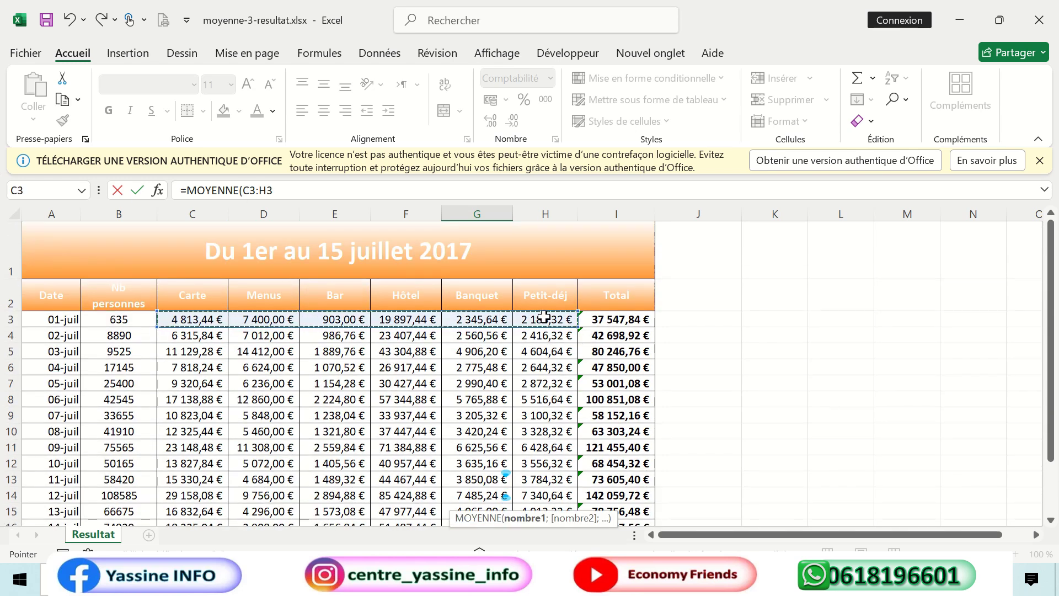
pyautogui.write(')')
pyautogui.scroll(-3, 543, 353)
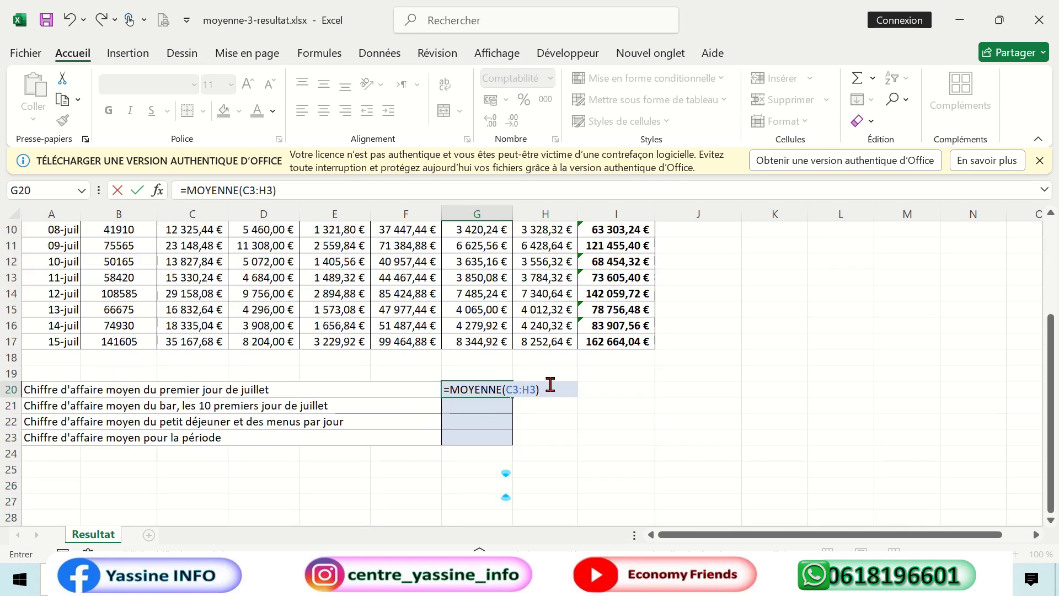
pyautogui.press('Return')
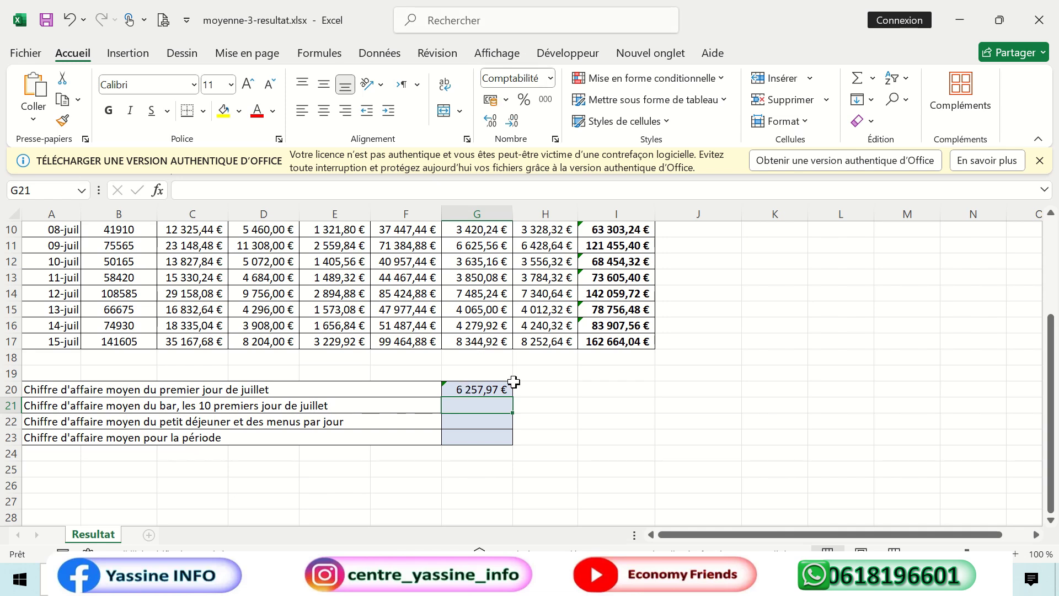
# - Try the $ Anglais (États-Unis) accounting format on the average in G20, and restore the € Français (France) format
pyautogui.click(505, 102)
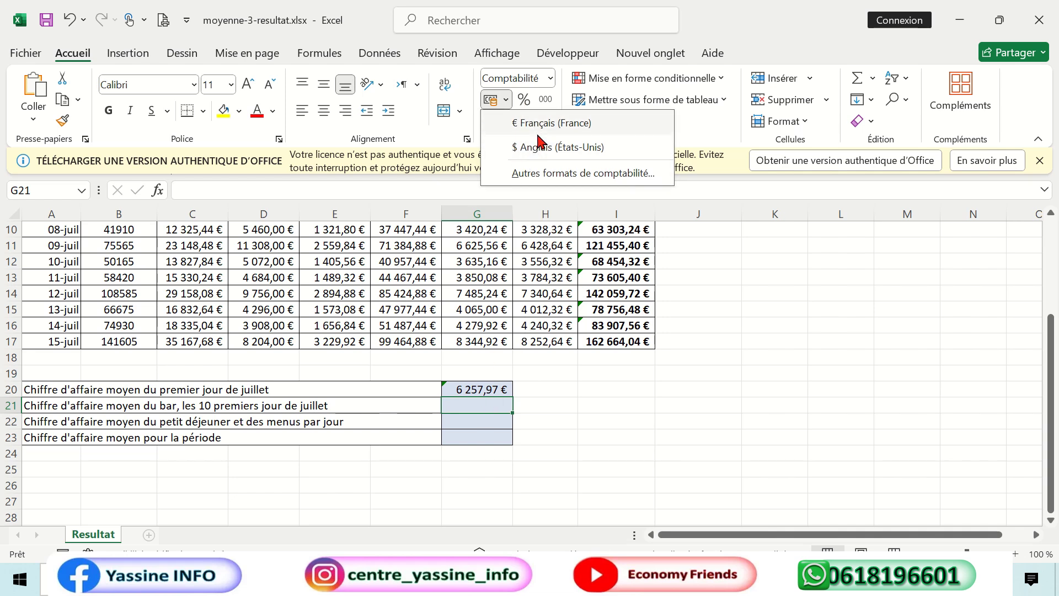
pyautogui.click(519, 158)
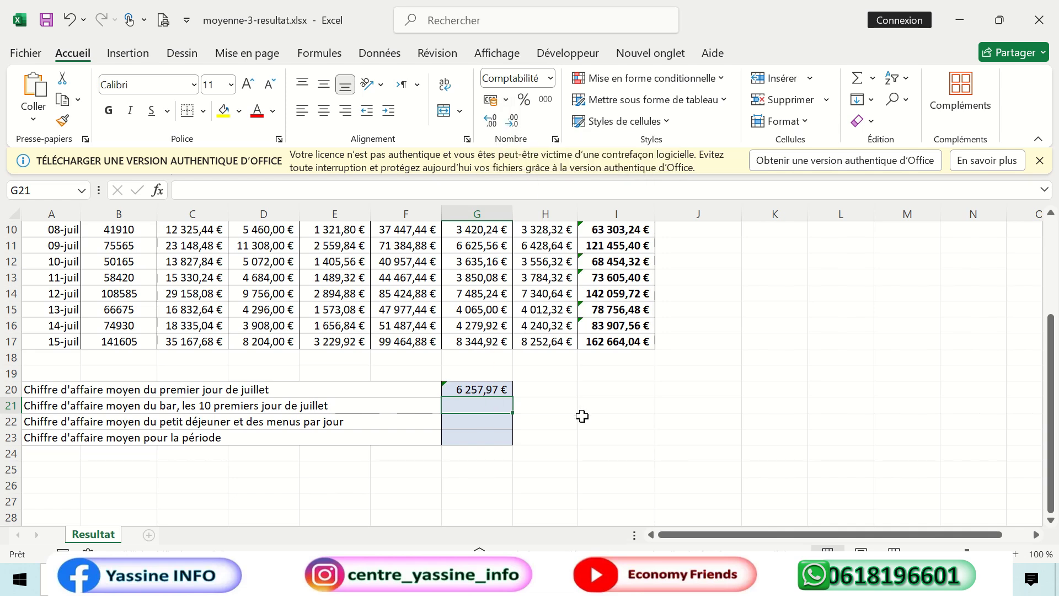
pyautogui.click(506, 386)
pyautogui.click(505, 100)
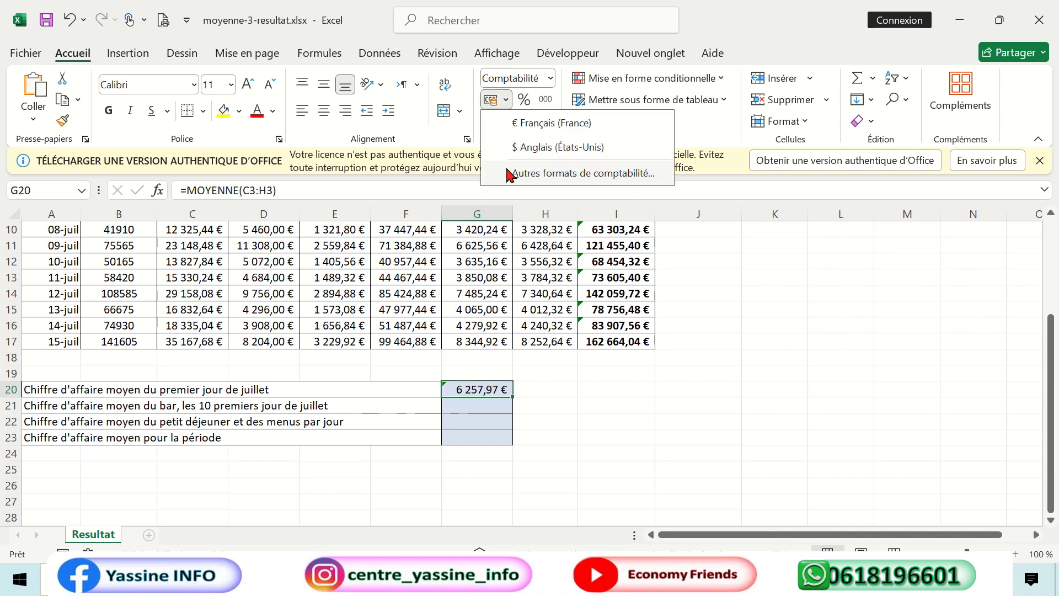
pyautogui.click(516, 149)
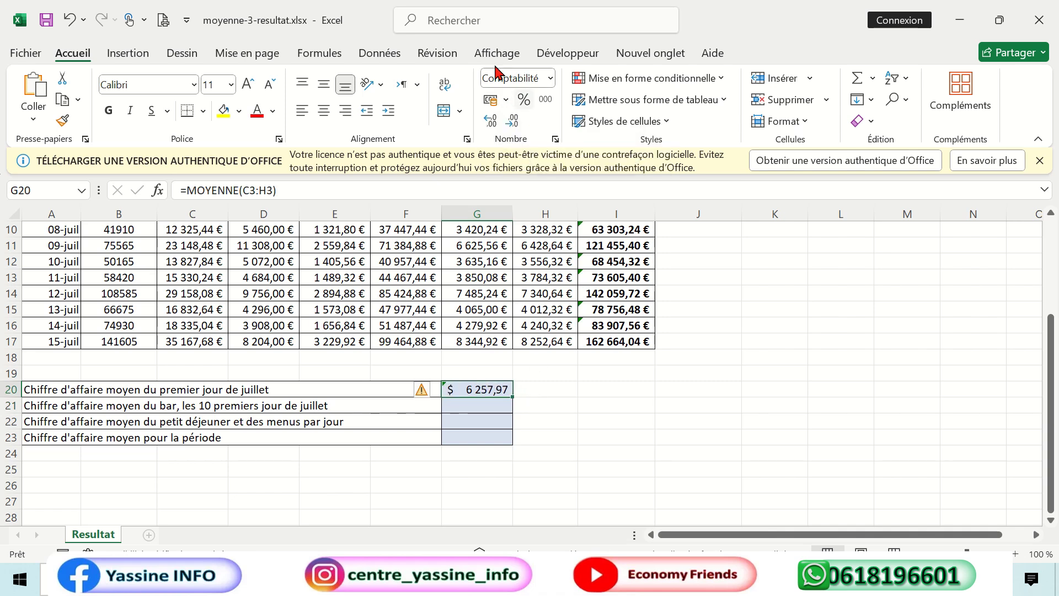
pyautogui.click(505, 99)
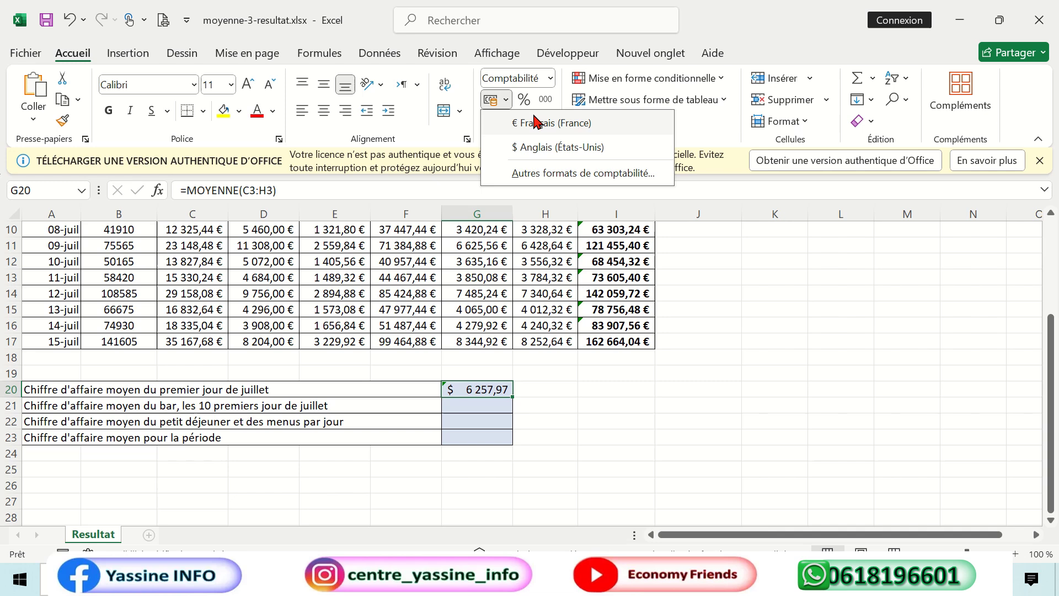
pyautogui.click(536, 122)
# - Apply the € Français (France) accounting format to G21, the answer cell for the bar's average revenue
pyautogui.click(479, 404)
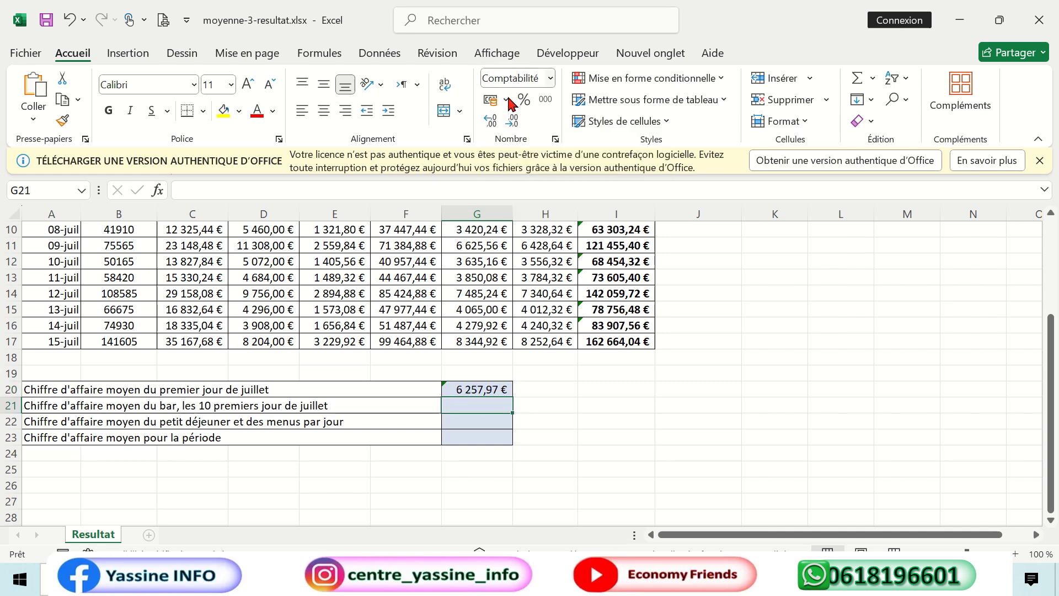
pyautogui.click(507, 100)
pyautogui.click(515, 122)
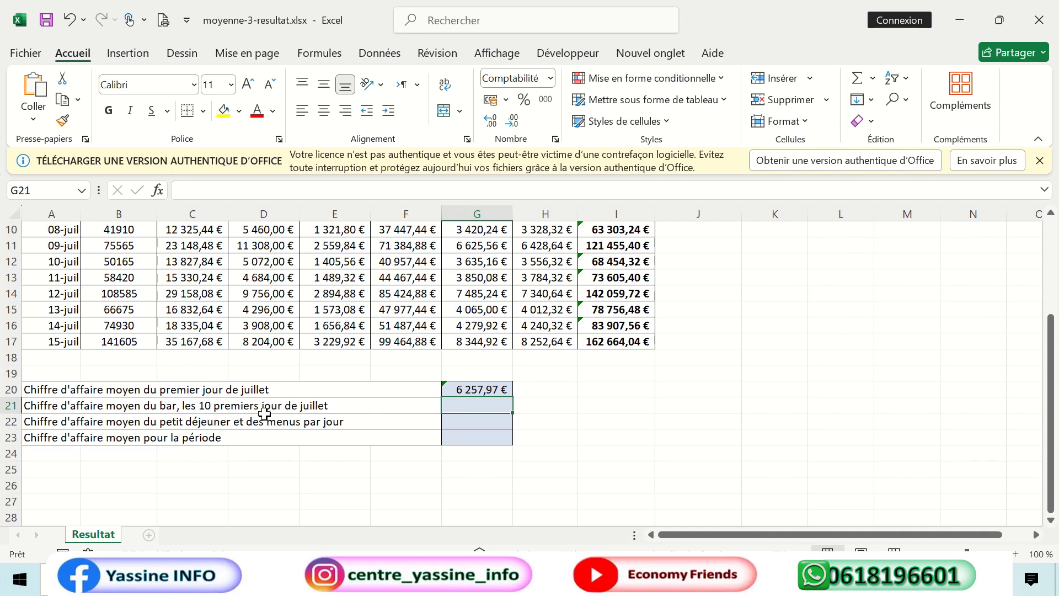
pyautogui.scroll(1, 309, 418)
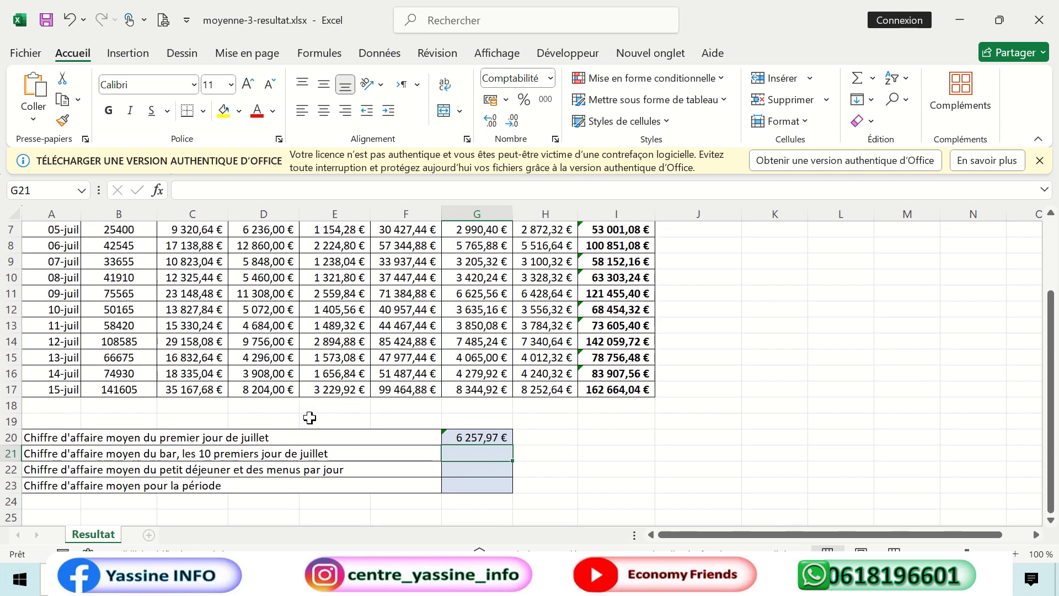
# - Begin a MOYENNE formula in G21 for the bar's average revenue over the first 10 days of July
pyautogui.scroll(1, 309, 417)
pyautogui.scroll(1, 309, 418)
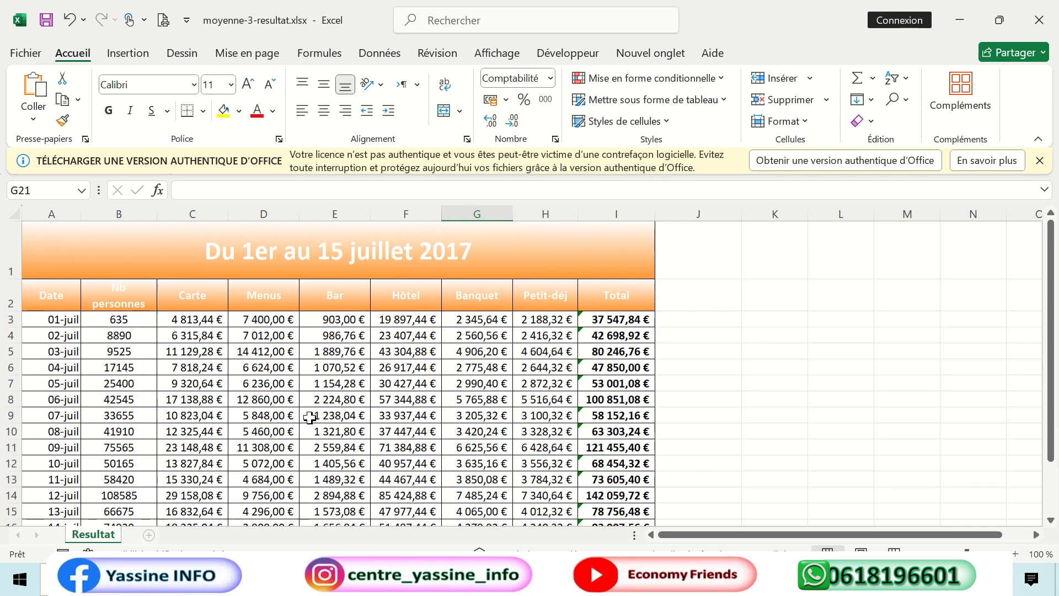
pyautogui.moveTo(331, 319); pyautogui.dragTo(316, 397)
pyautogui.scroll(-2, 286, 381)
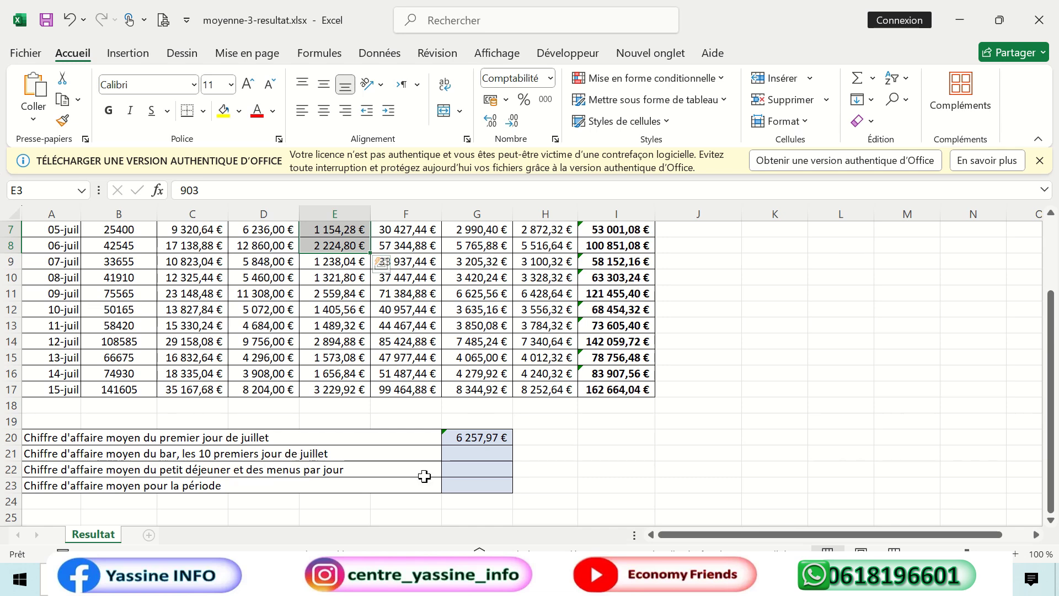
pyautogui.click(480, 453)
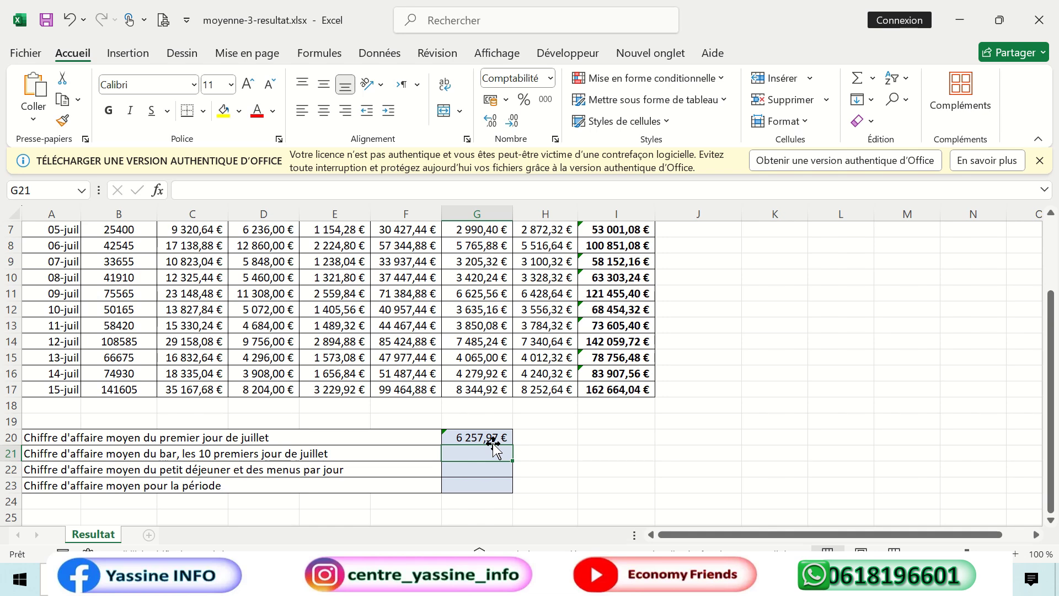
pyautogui.write('=m')
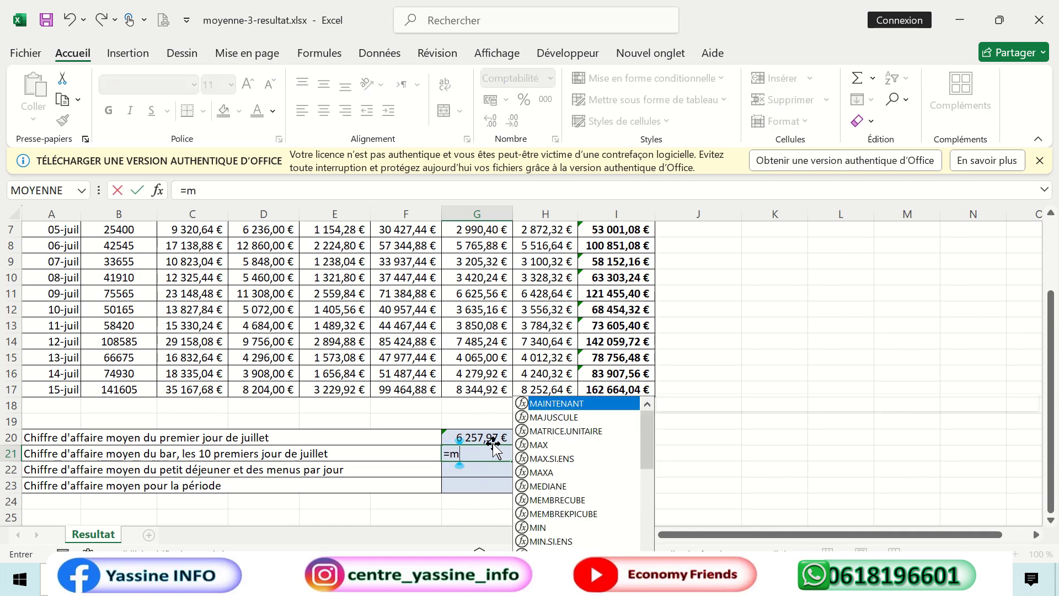
pyautogui.write('oyenne')
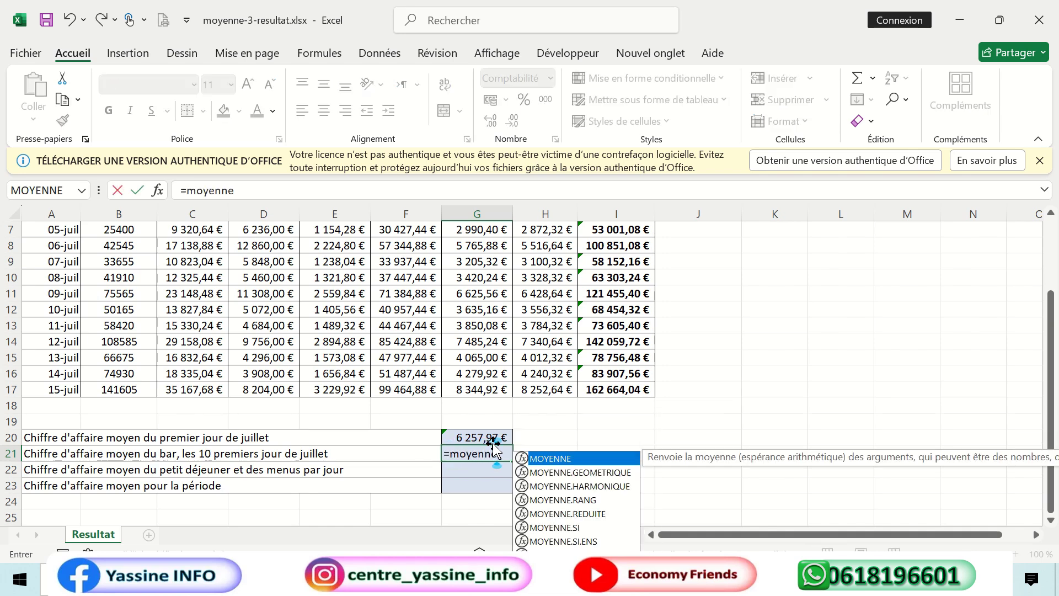
pyautogui.doubleClick(549, 459)
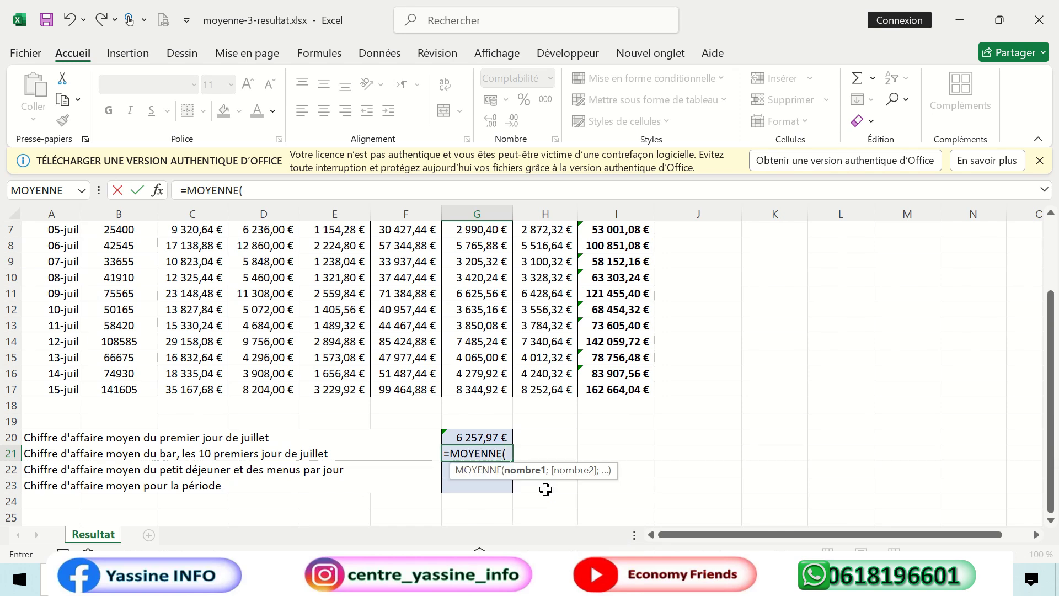
# - Complete the G21 formula as =MOYENNE(E3:E12), covering the Bar amounts from 01-juil to 10-juil
pyautogui.scroll(2, 335, 372)
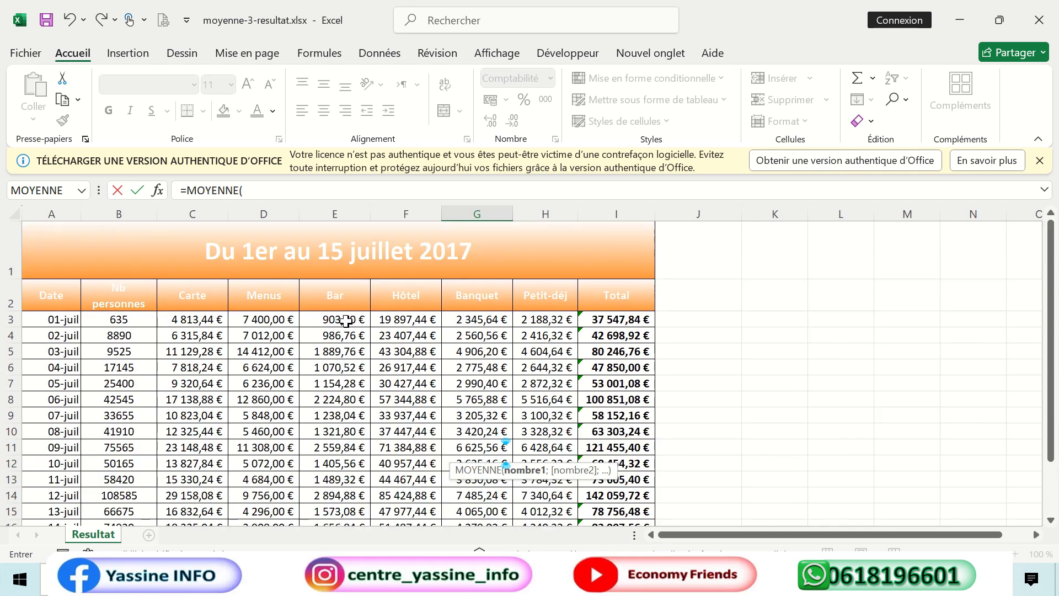
pyautogui.moveTo(343, 318); pyautogui.dragTo(340, 463)
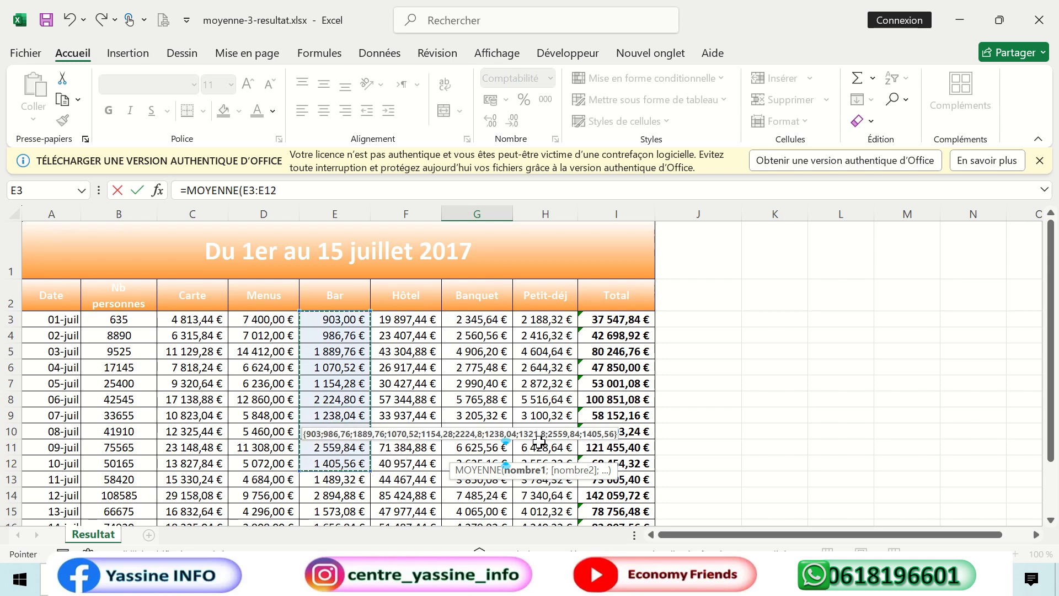
pyautogui.scroll(-2, 340, 463)
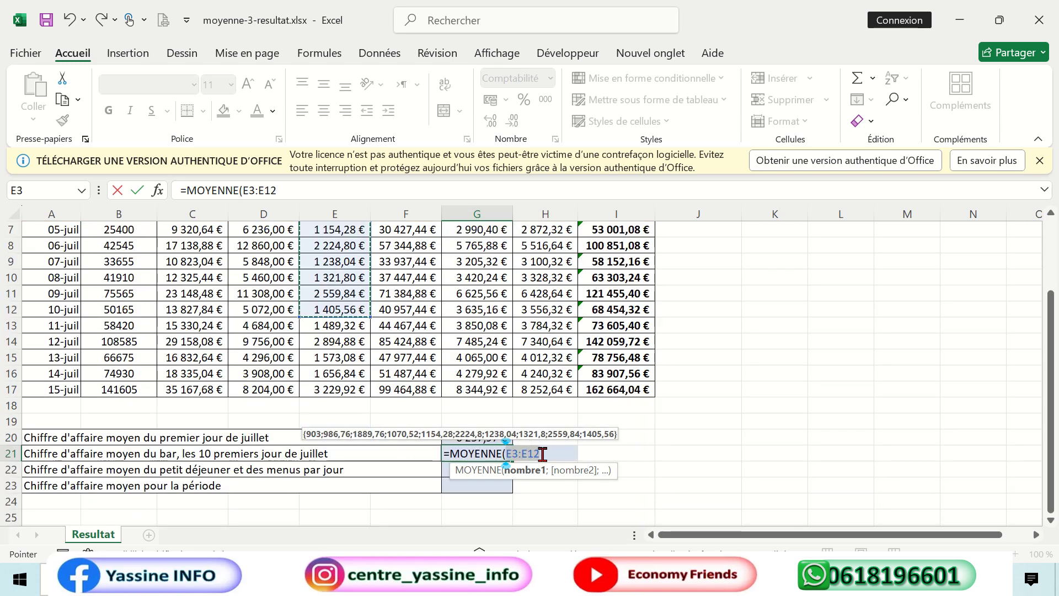
pyautogui.write(')')
pyautogui.press('Return')
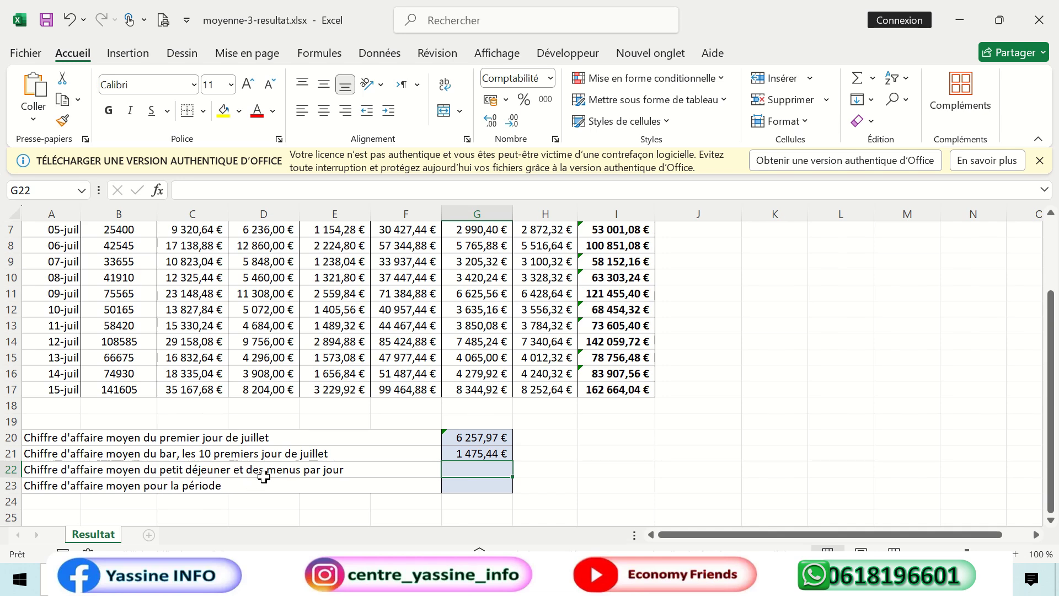
# - Begin a MOYENNE formula in G22 for the average revenue of breakfasts and menus per day
pyautogui.scroll(2, 632, 444)
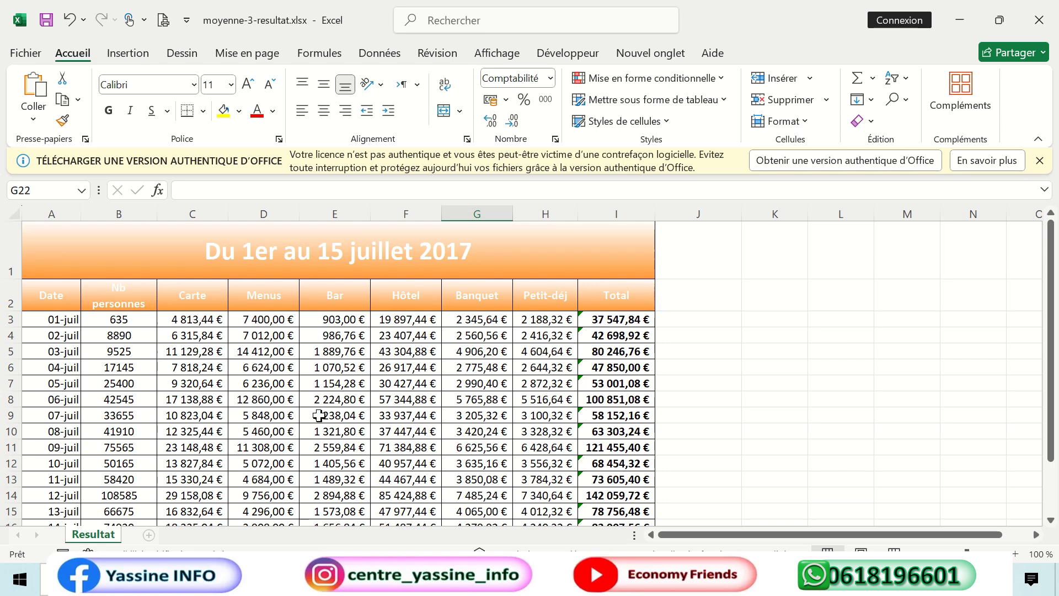
pyautogui.scroll(-3, 319, 415)
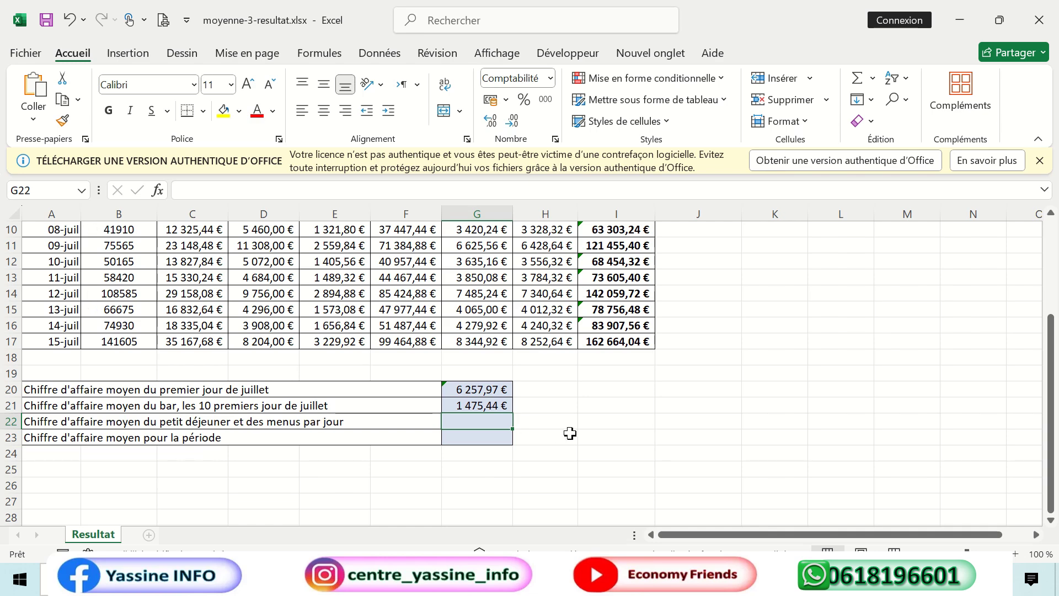
pyautogui.write('=mo')
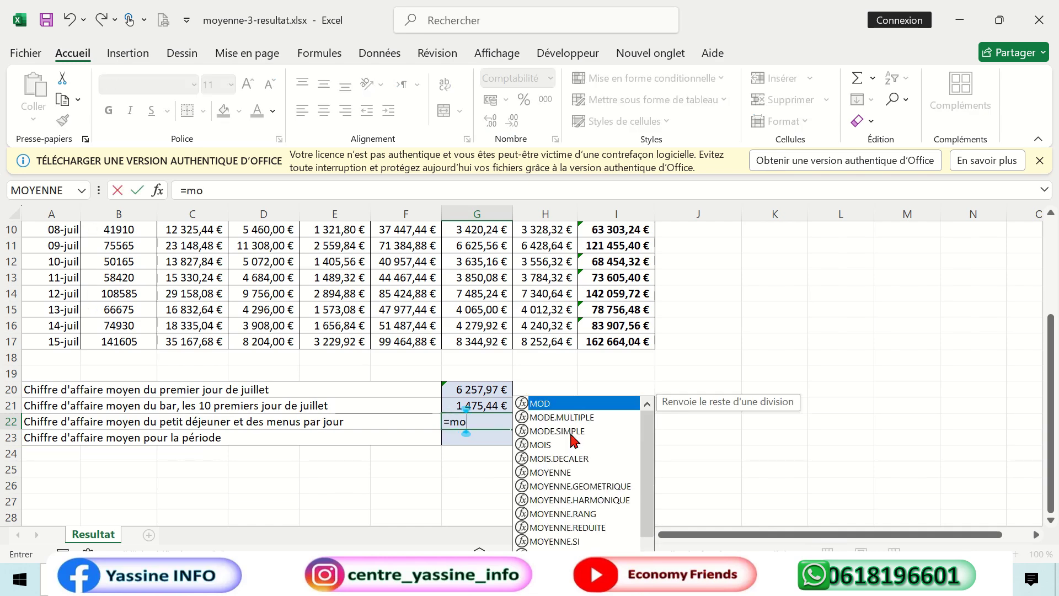
pyautogui.write('yenn')
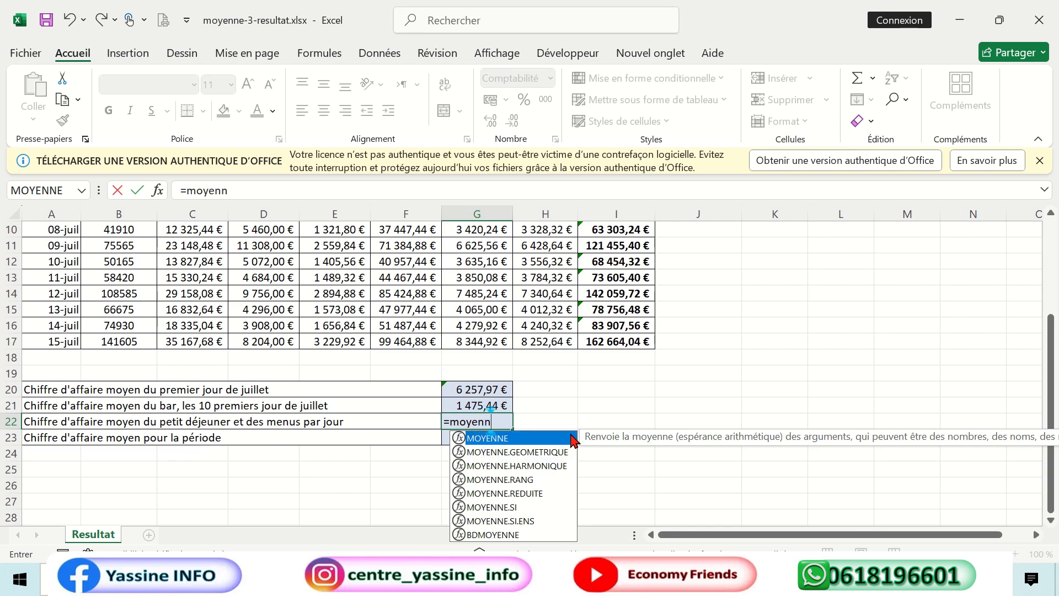
pyautogui.doubleClick(531, 438)
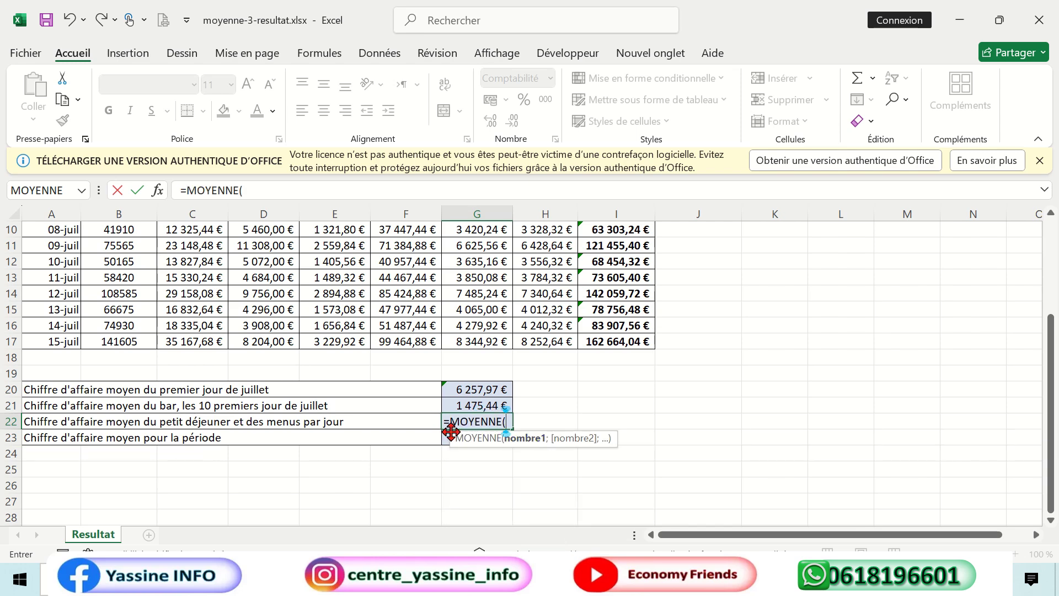
# - Set D3:D17, the Menus amounts for all 15 days, as the first range of the G22 formula, followed by a semicolon
pyautogui.scroll(3, 318, 409)
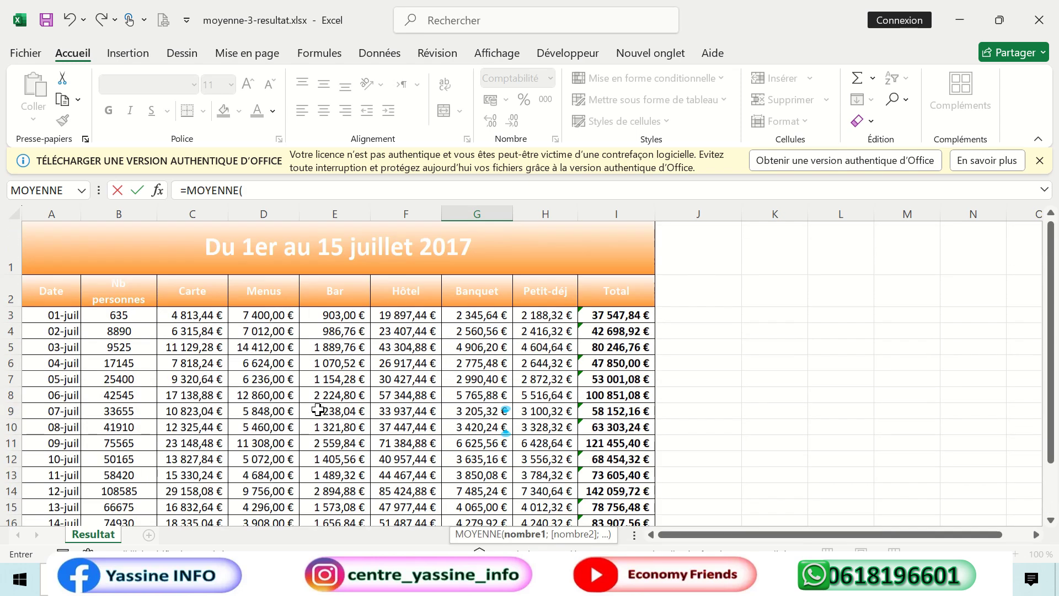
pyautogui.moveTo(549, 318); pyautogui.dragTo(546, 485)
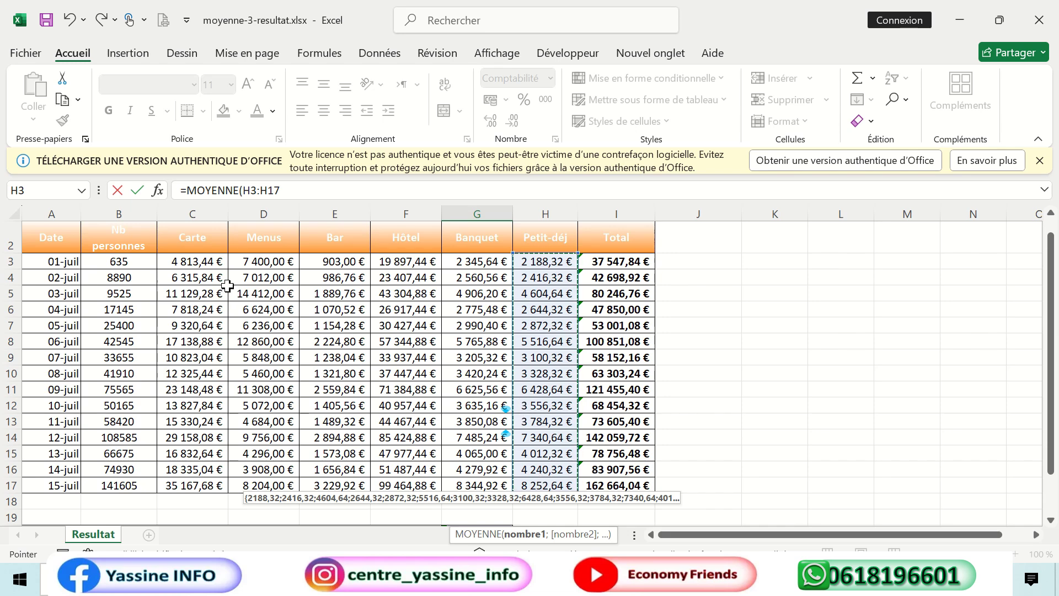
pyautogui.moveTo(252, 261); pyautogui.dragTo(256, 486)
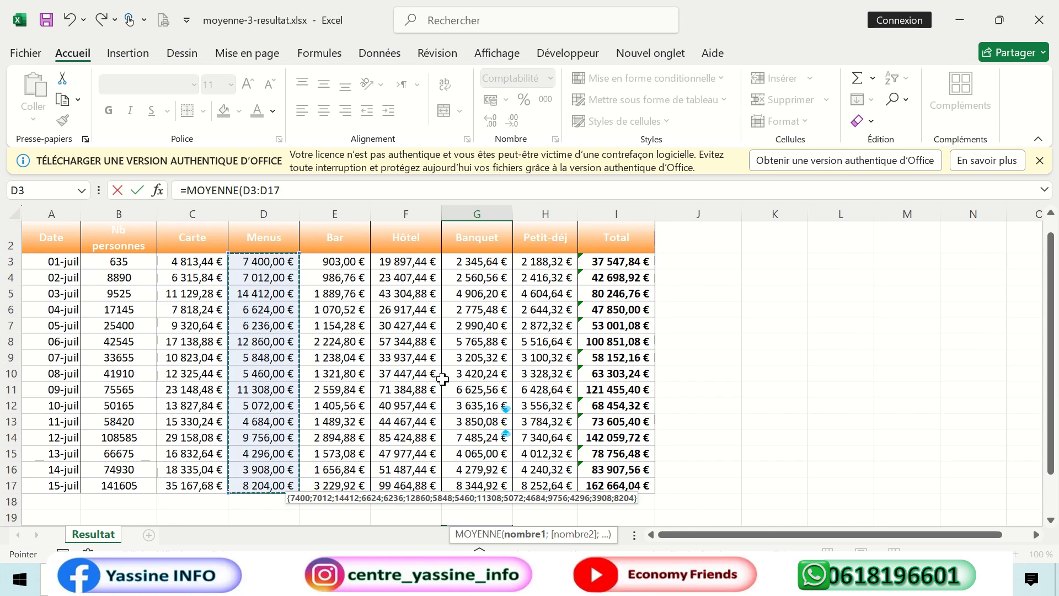
pyautogui.scroll(-2, 462, 374)
pyautogui.scroll(-1, 462, 374)
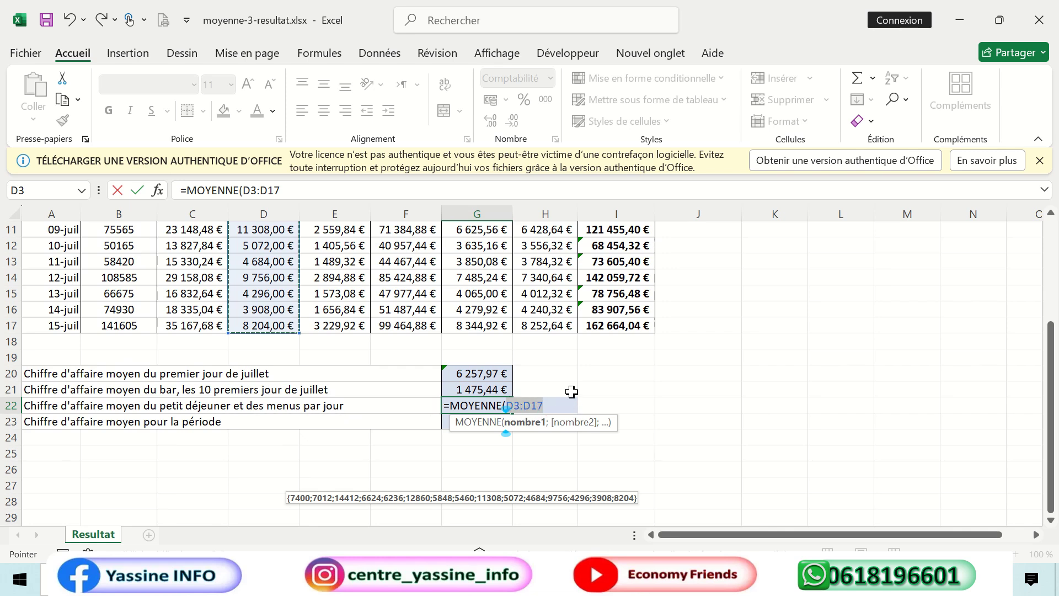
pyautogui.write(';')
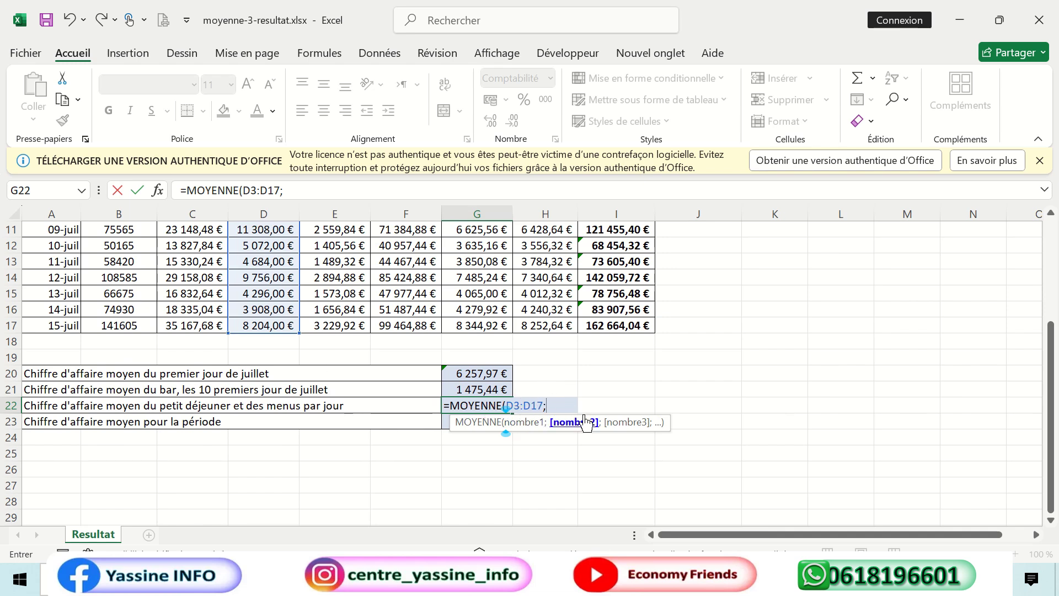
# - Add the Petit-déj amounts H3:H17 as second range, completing G22 as =MOYENNE(D3:D17;H3:H17)
pyautogui.scroll(3, 592, 394)
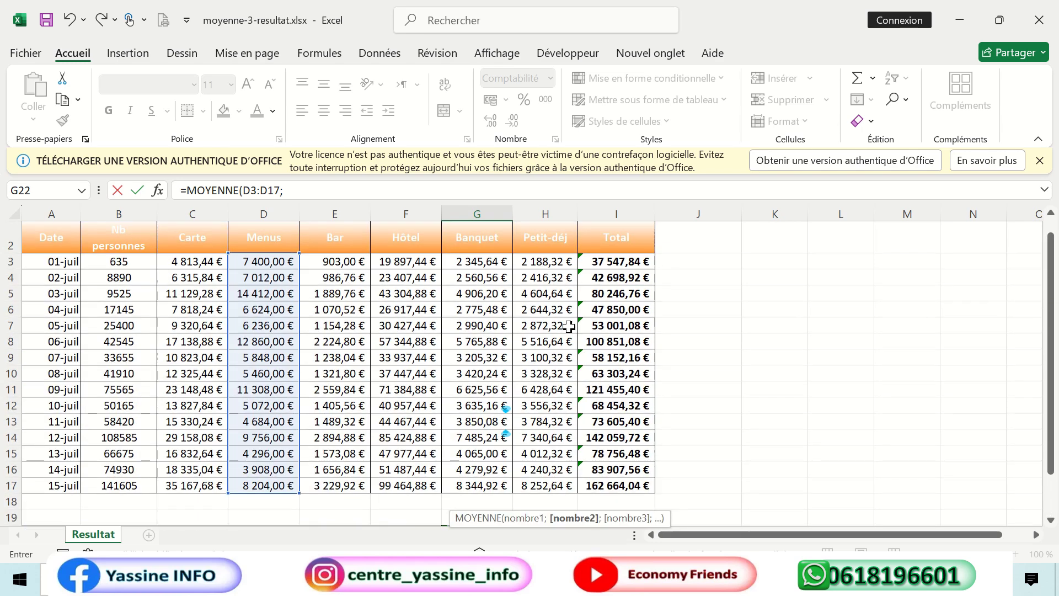
pyautogui.moveTo(555, 260); pyautogui.dragTo(544, 486)
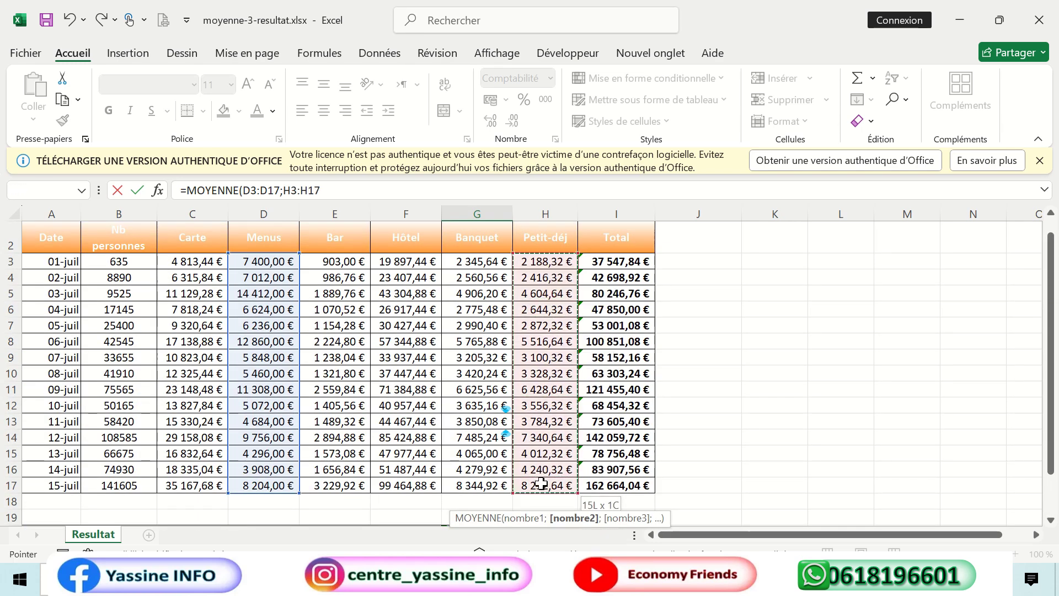
pyautogui.scroll(-2, 652, 397)
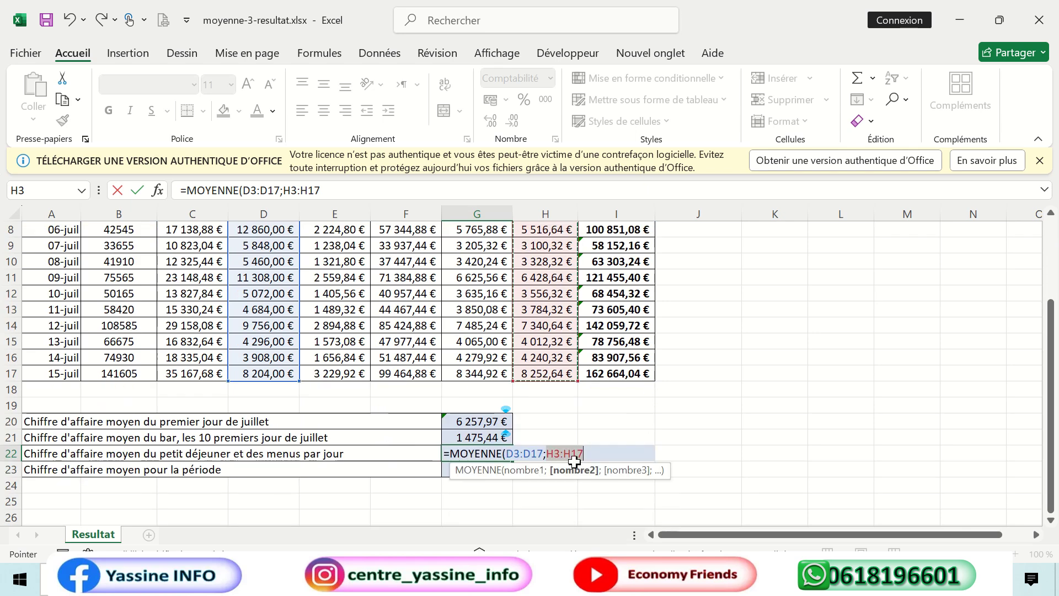
pyautogui.write(')')
pyautogui.press('Return')
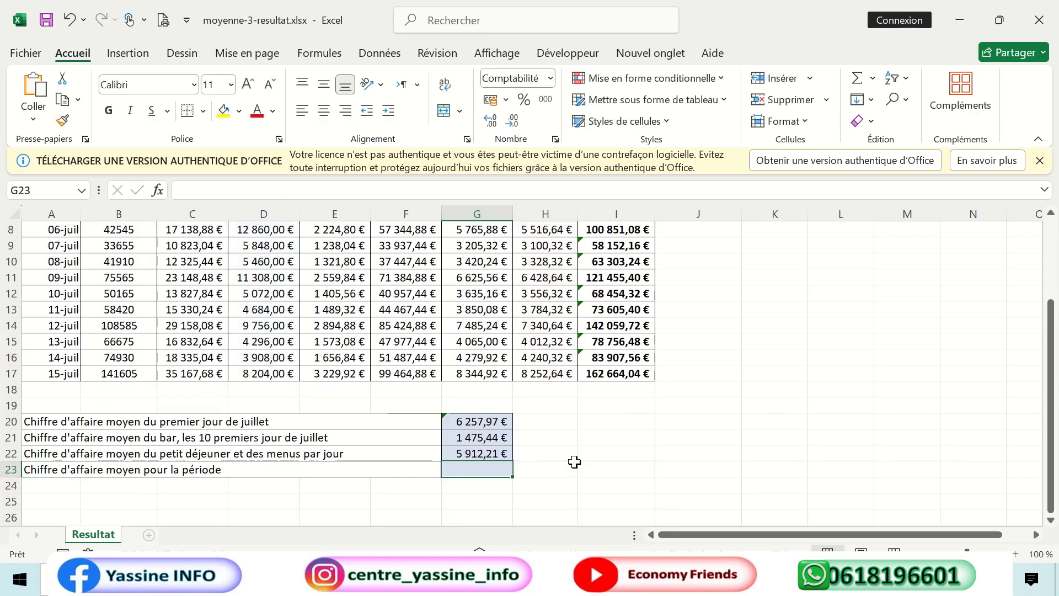
# - Begin a MOYENNE formula in G23 for the average revenue over the whole period
pyautogui.click(478, 455)
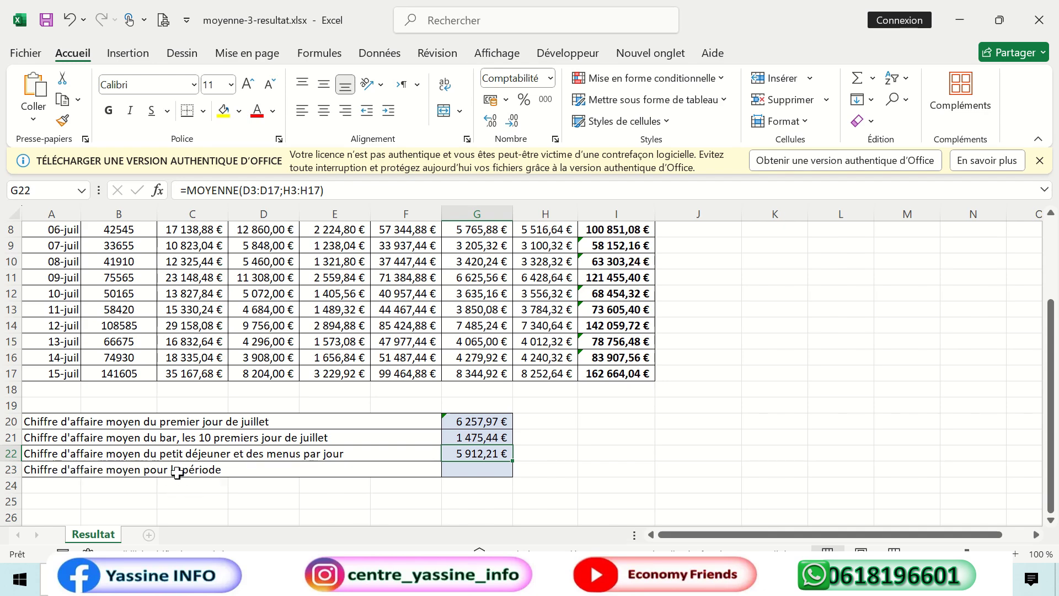
pyautogui.scroll(3, 326, 448)
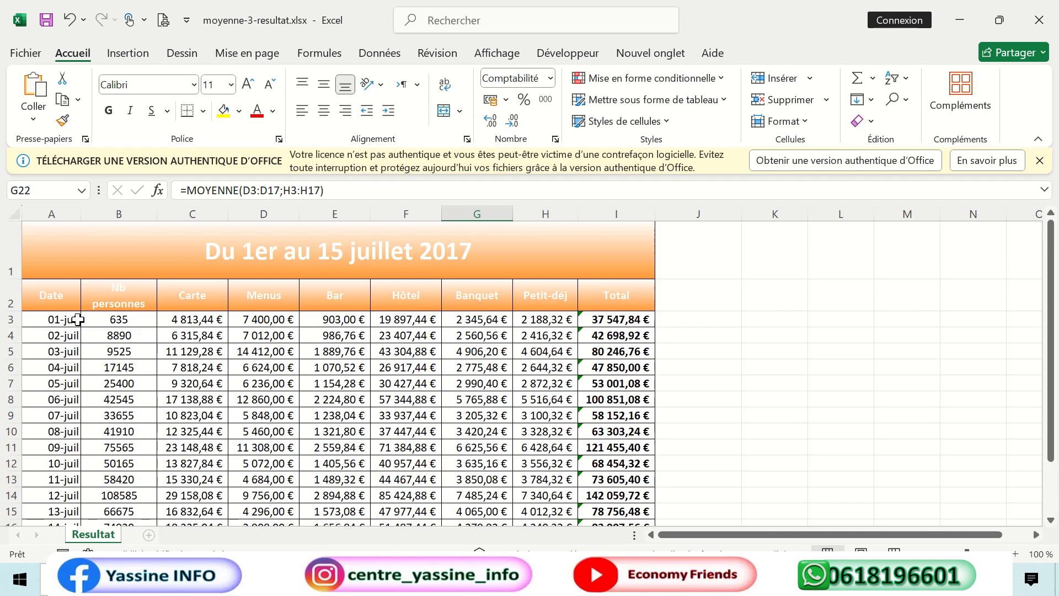
pyautogui.scroll(-3, 107, 391)
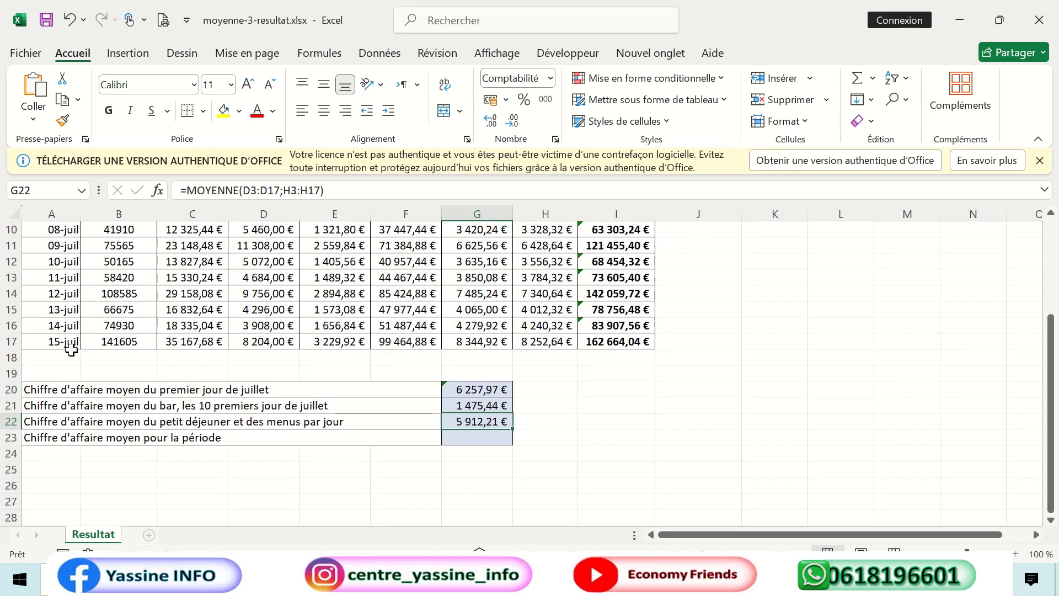
pyautogui.scroll(4, 209, 368)
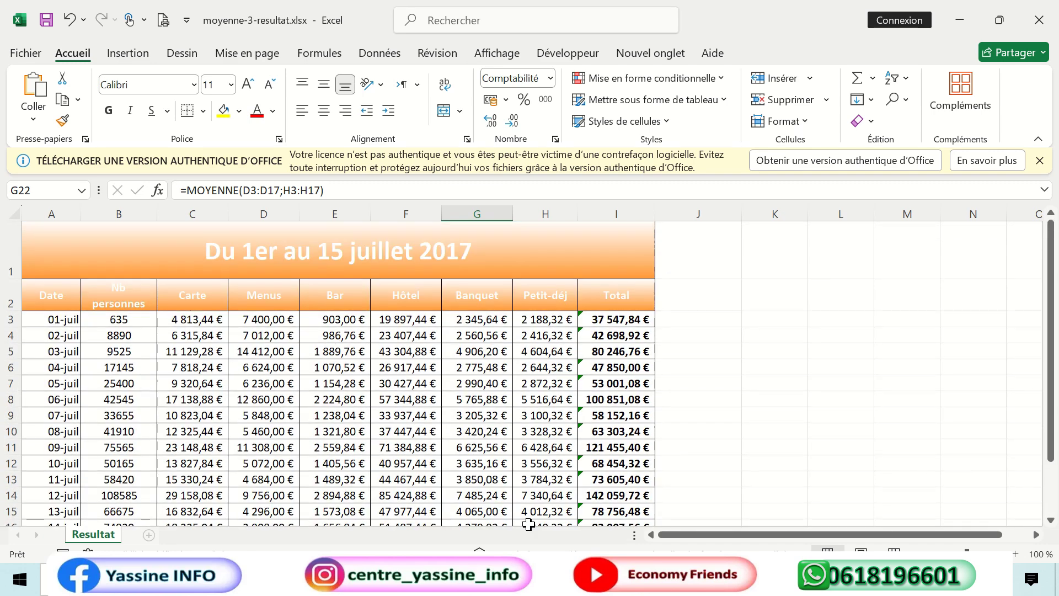
pyautogui.scroll(-2, 518, 502)
pyautogui.click(512, 483)
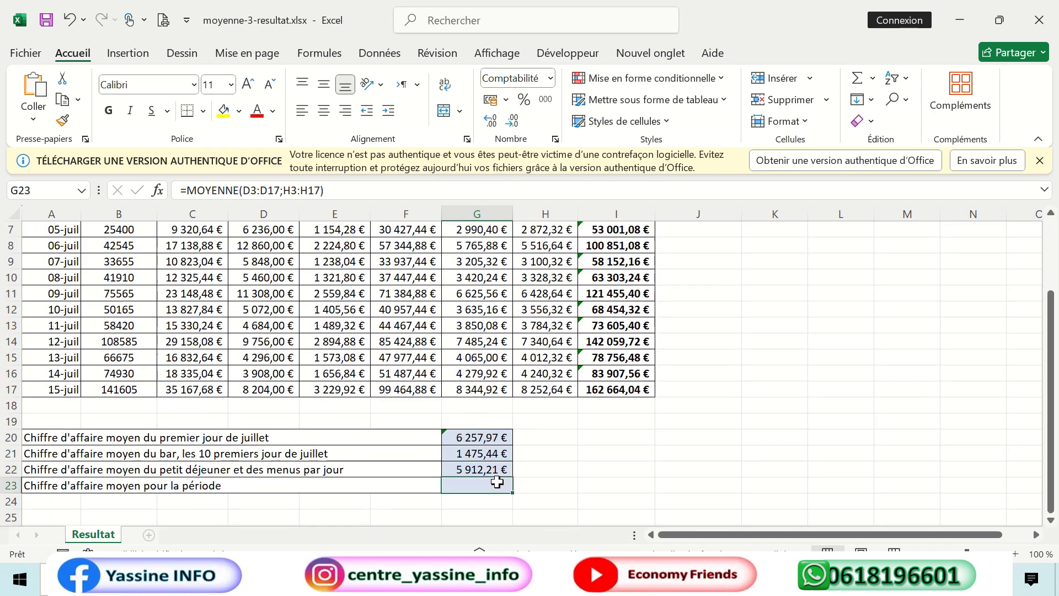
pyautogui.write('=')
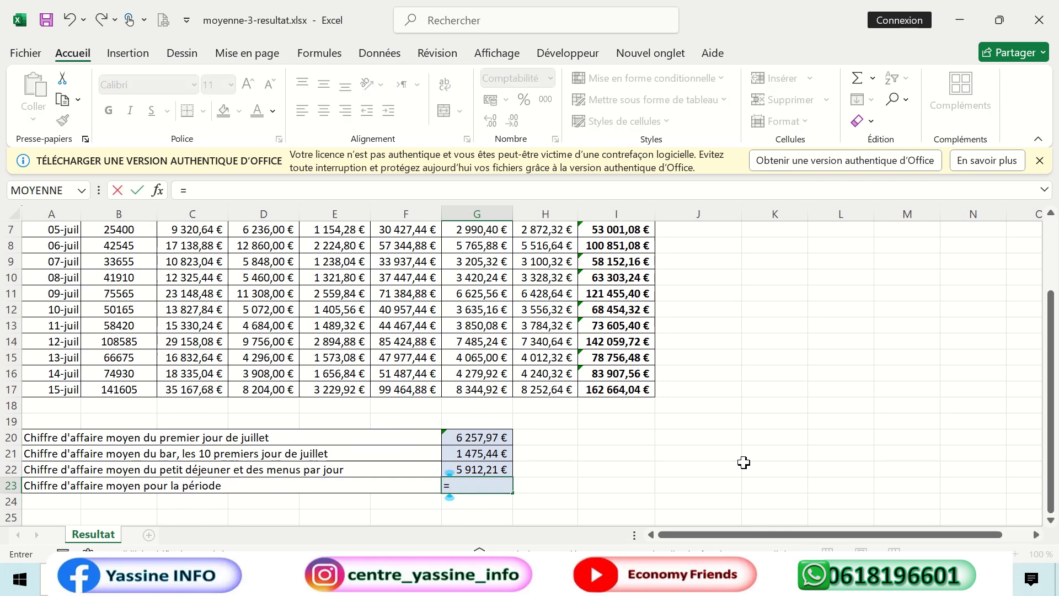
pyautogui.write('moyenne')
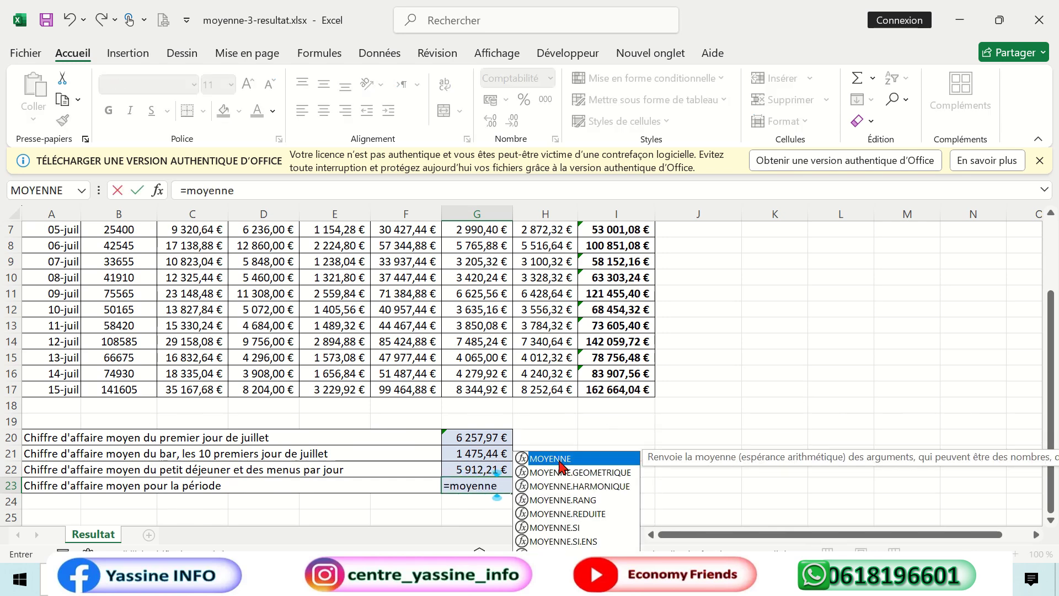
pyautogui.doubleClick(558, 461)
# - Complete the G23 formula as =MOYENNE(C3:H17), covering all amounts from Carte to Petit-déj for 01-juil to 15-juil
pyautogui.scroll(2, 449, 455)
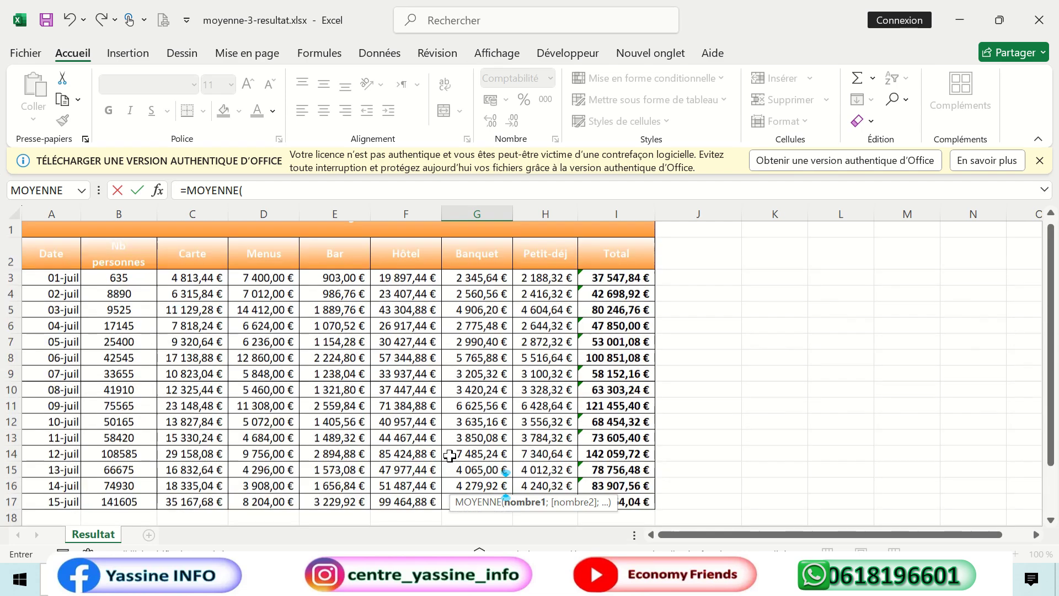
pyautogui.scroll(1, 449, 455)
pyautogui.moveTo(199, 318); pyautogui.dragTo(540, 485)
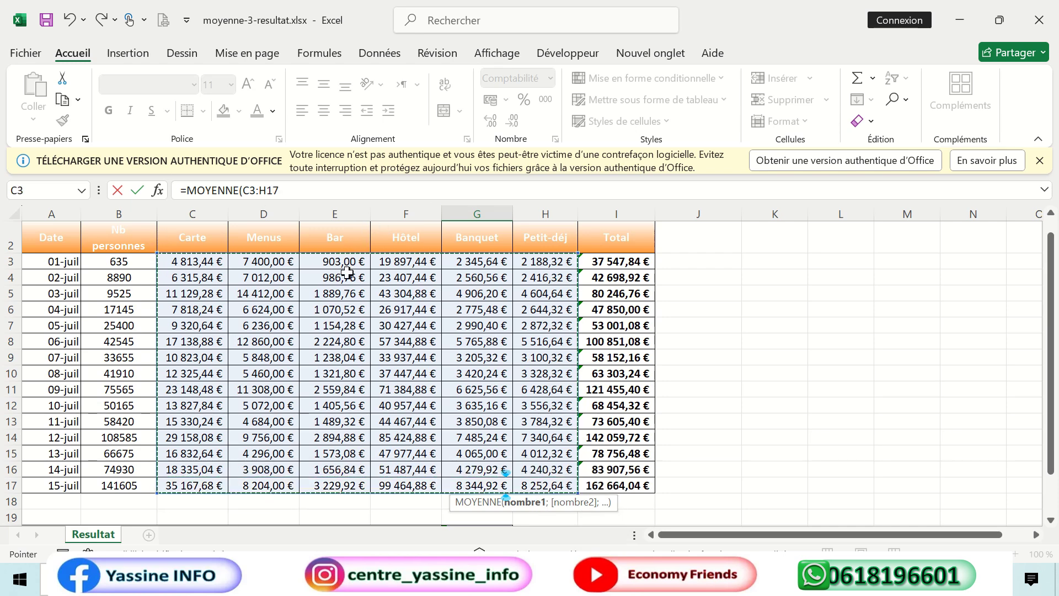
pyautogui.scroll(-2, 545, 358)
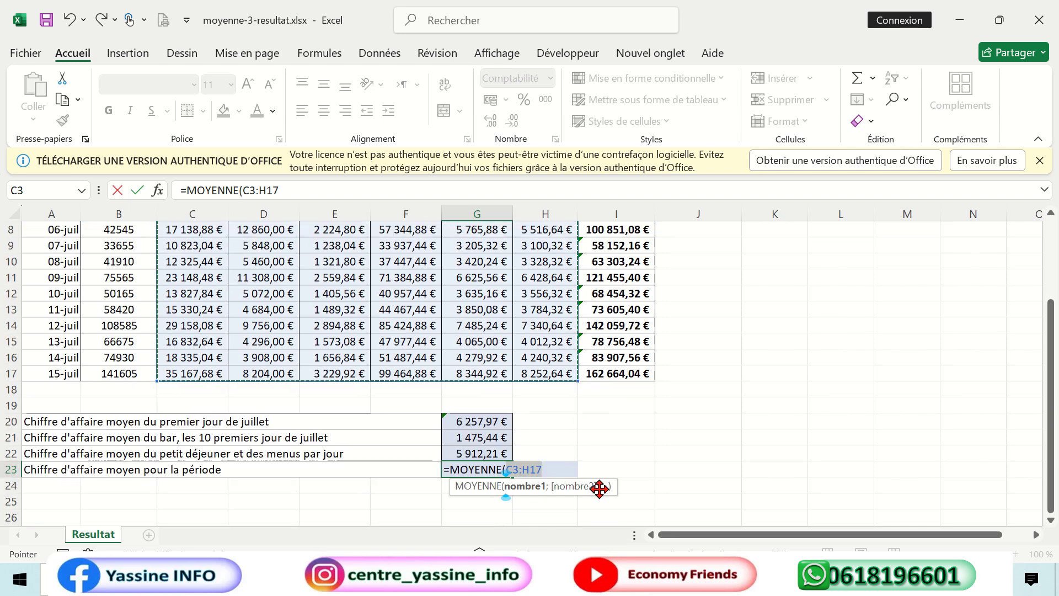
pyautogui.write(')')
pyautogui.press('Return')
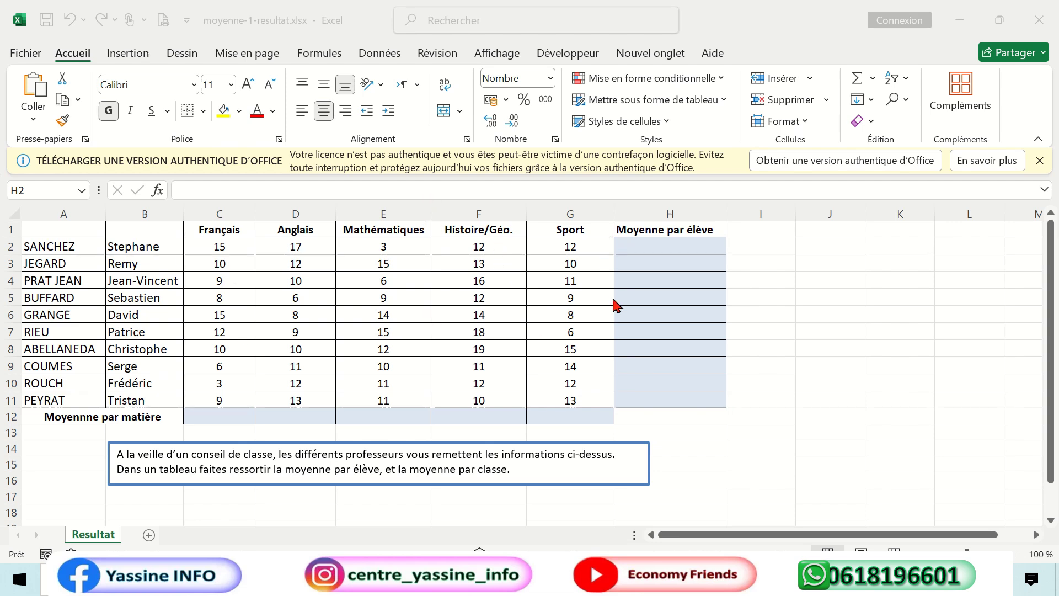
# - Enter =MOYENNE(C2:G2) in H2 to average the first student's grades from Français to Sport
pyautogui.click(683, 241)
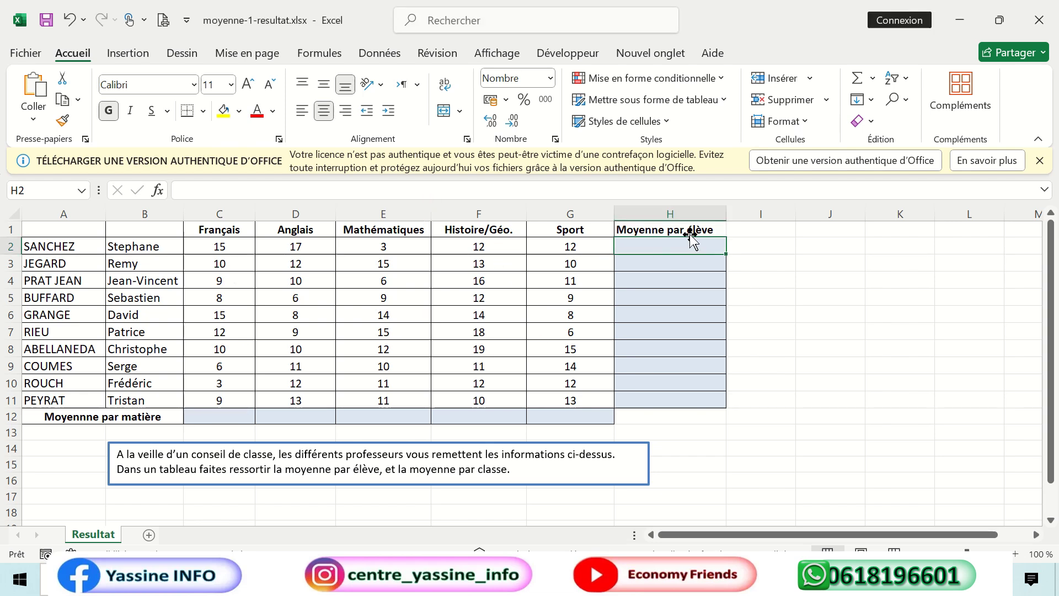
pyautogui.moveTo(196, 246); pyautogui.dragTo(488, 243)
pyautogui.click(651, 241)
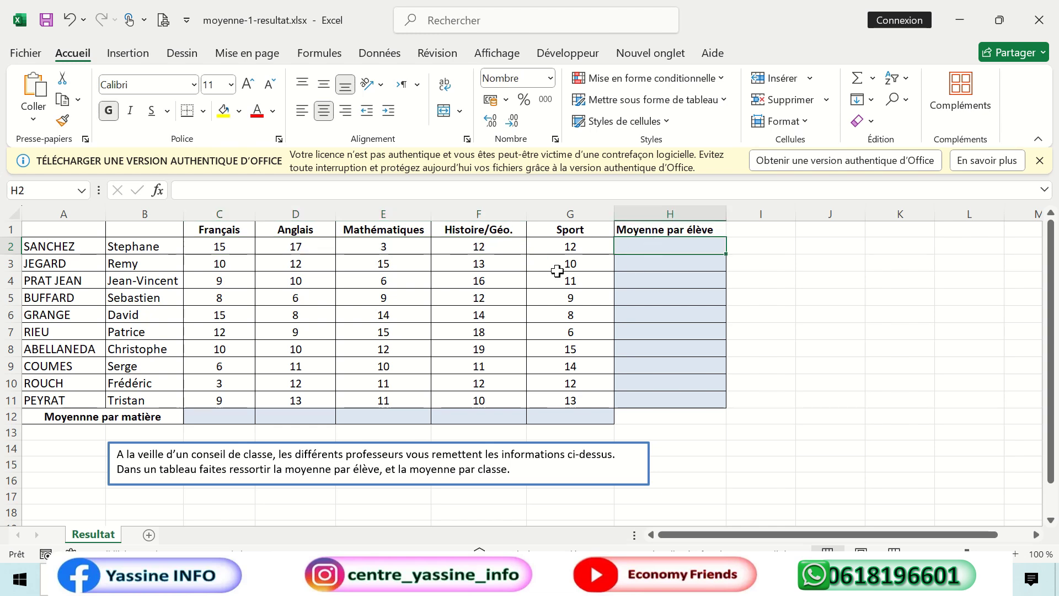
pyautogui.click(549, 247)
pyautogui.click(652, 244)
pyautogui.write('=moyenne')
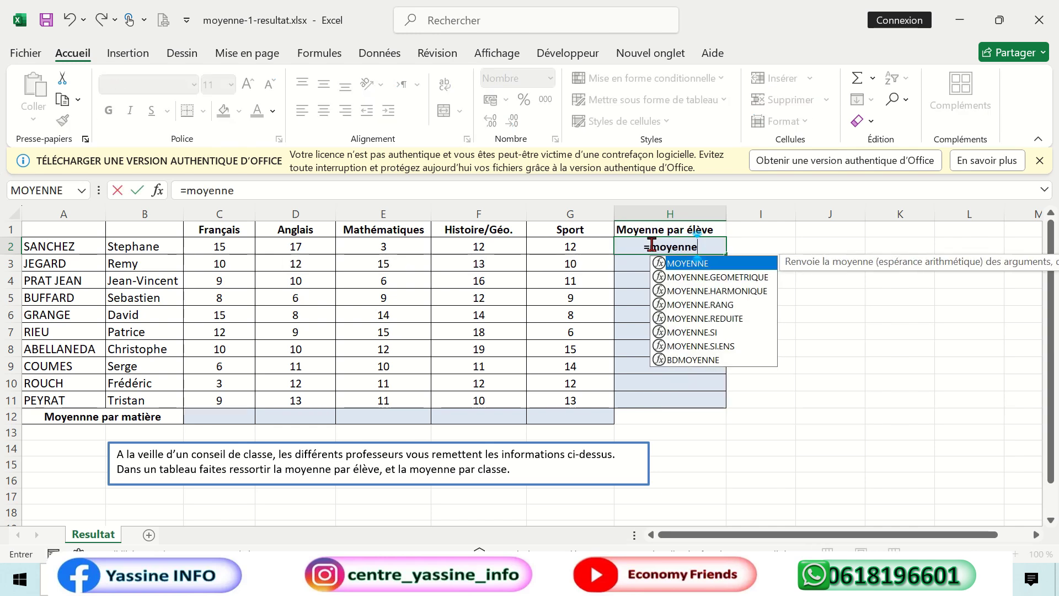
pyautogui.doubleClick(708, 268)
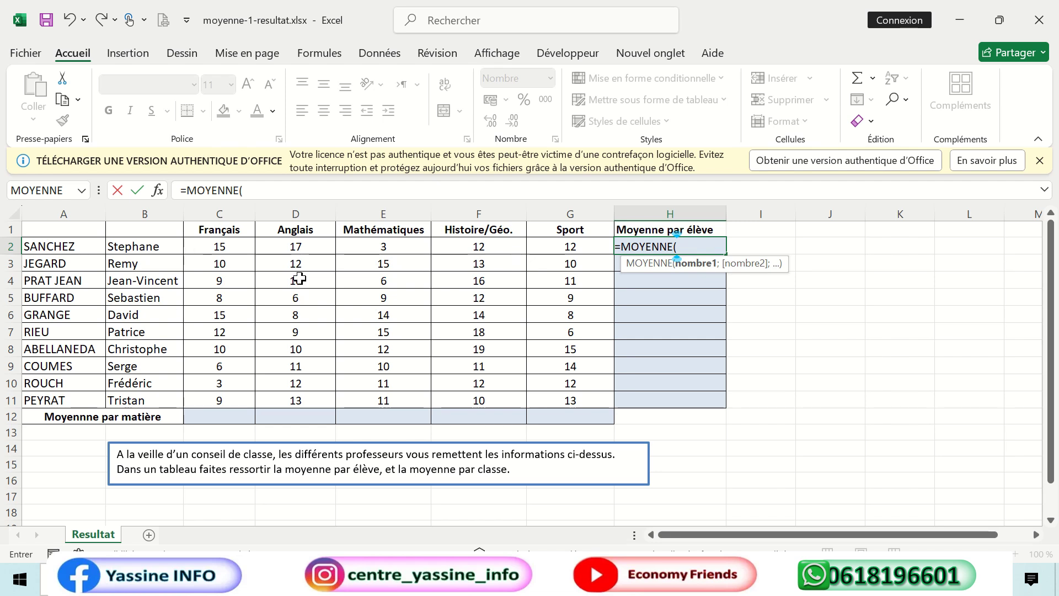
pyautogui.click(217, 245)
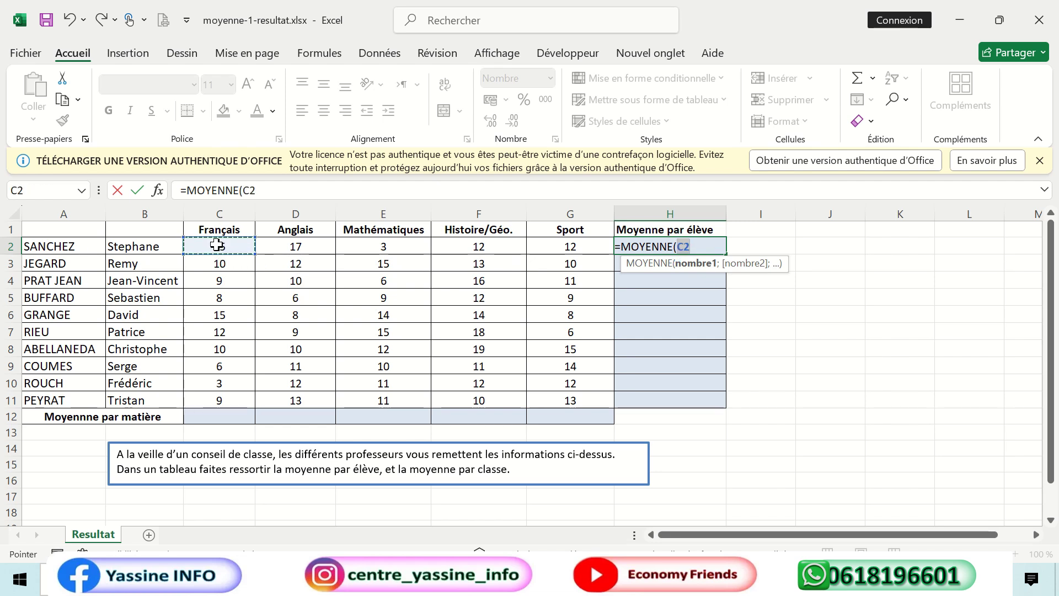
pyautogui.moveTo(218, 245); pyautogui.dragTo(553, 247)
pyautogui.press('Return')
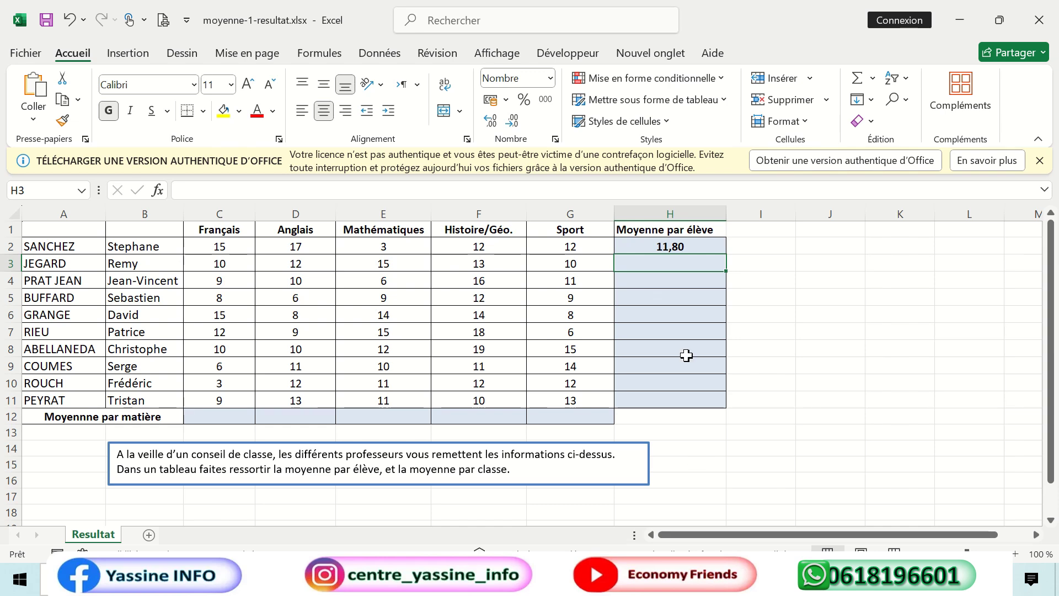
# - Fill the H2 average formula down the Moyenne par élève column for all students and clear the surplus formula in H12
pyautogui.click(670, 243)
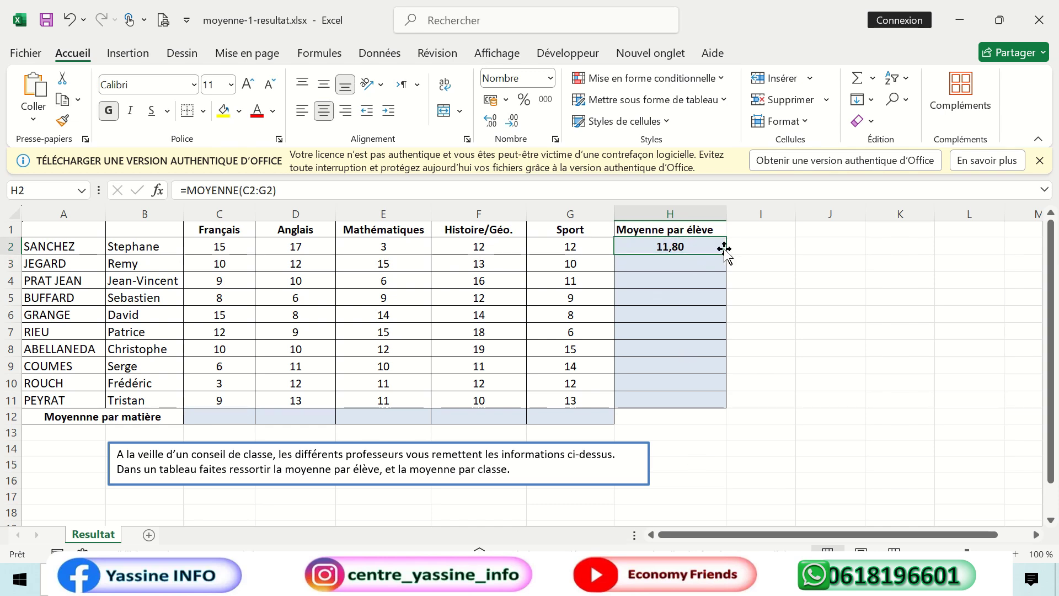
pyautogui.doubleClick(724, 252)
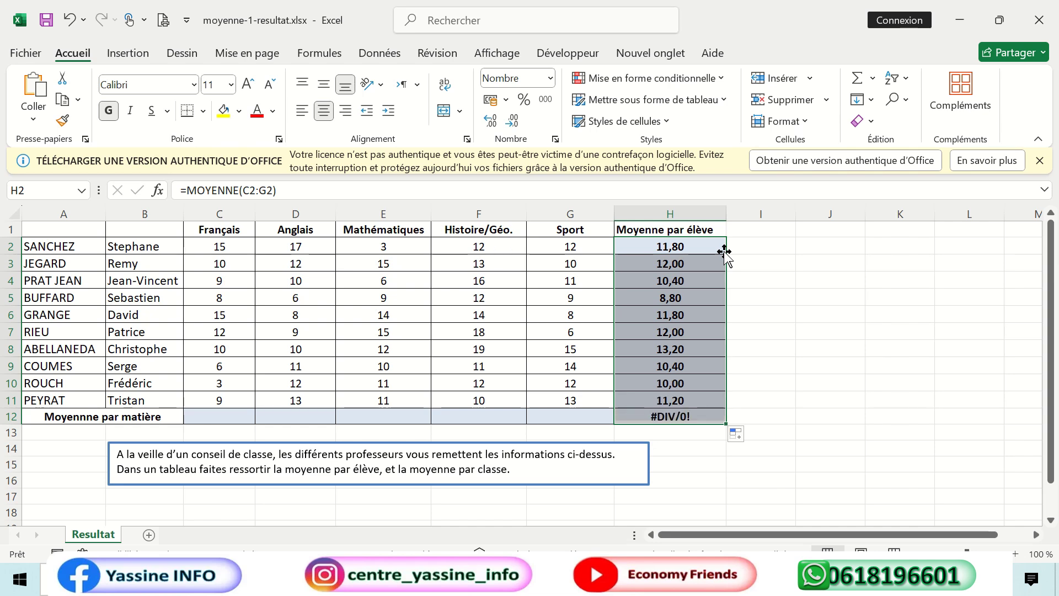
pyautogui.click(668, 417)
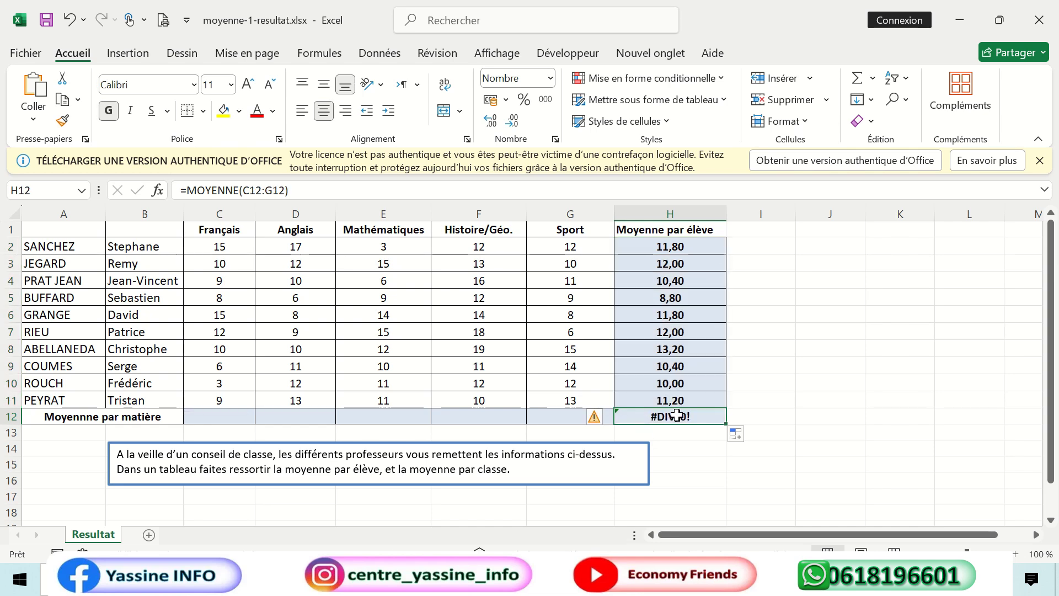
pyautogui.press('Delete')
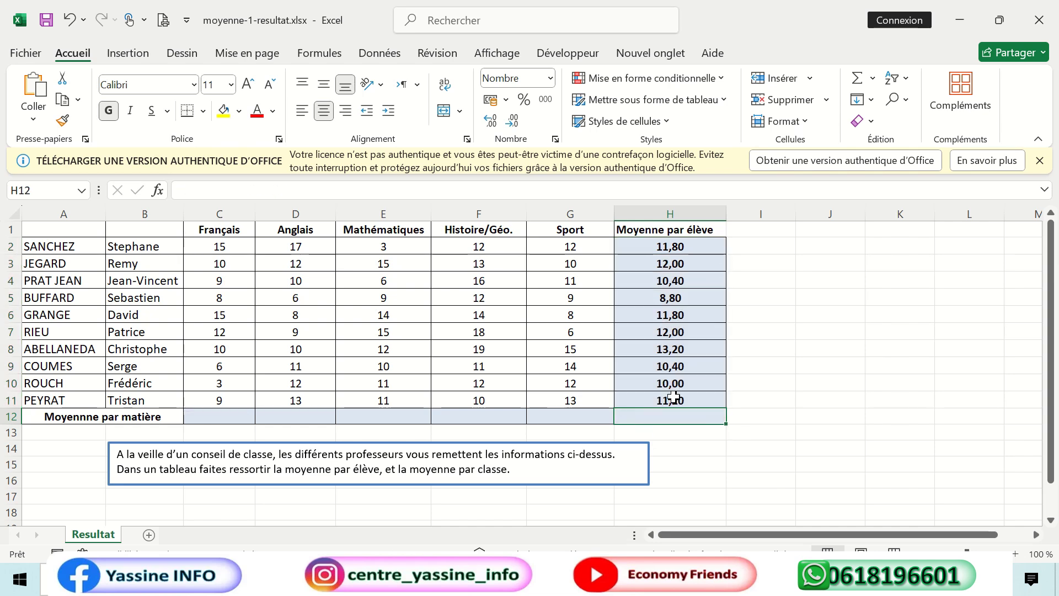
pyautogui.click(680, 448)
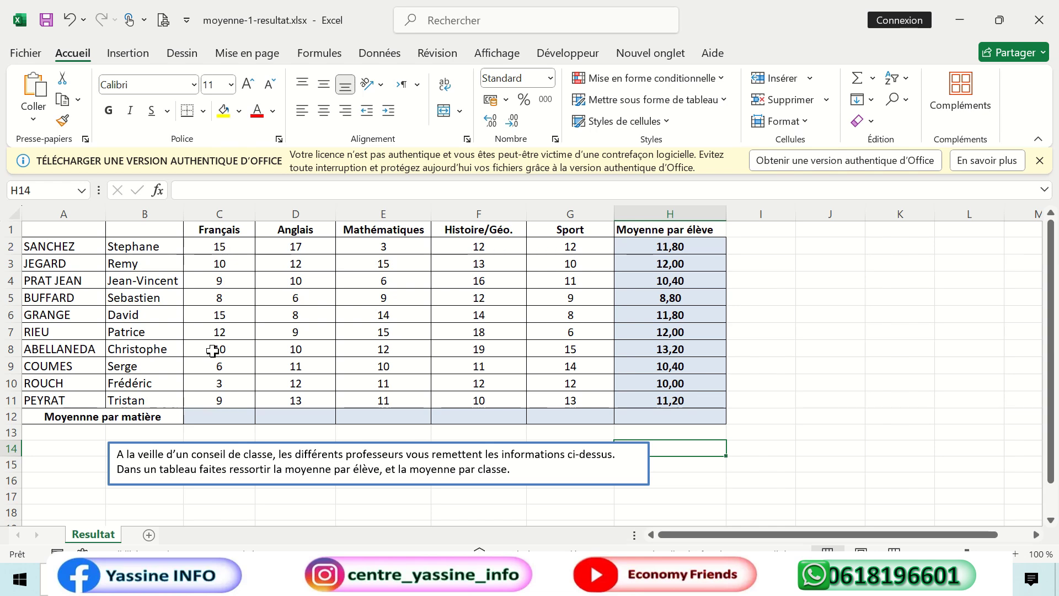
pyautogui.click(214, 419)
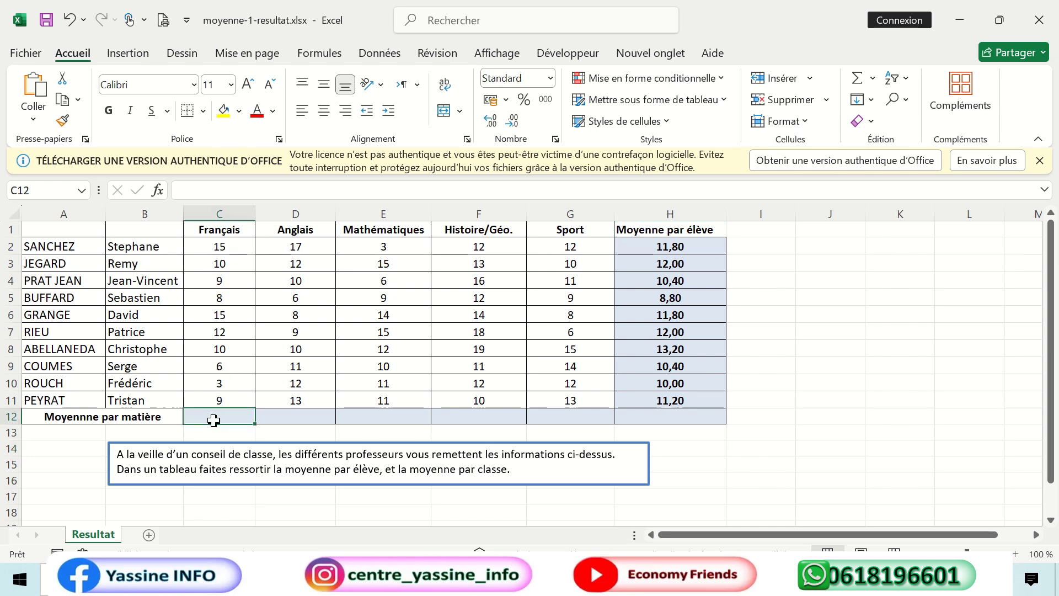
pyautogui.write('=')
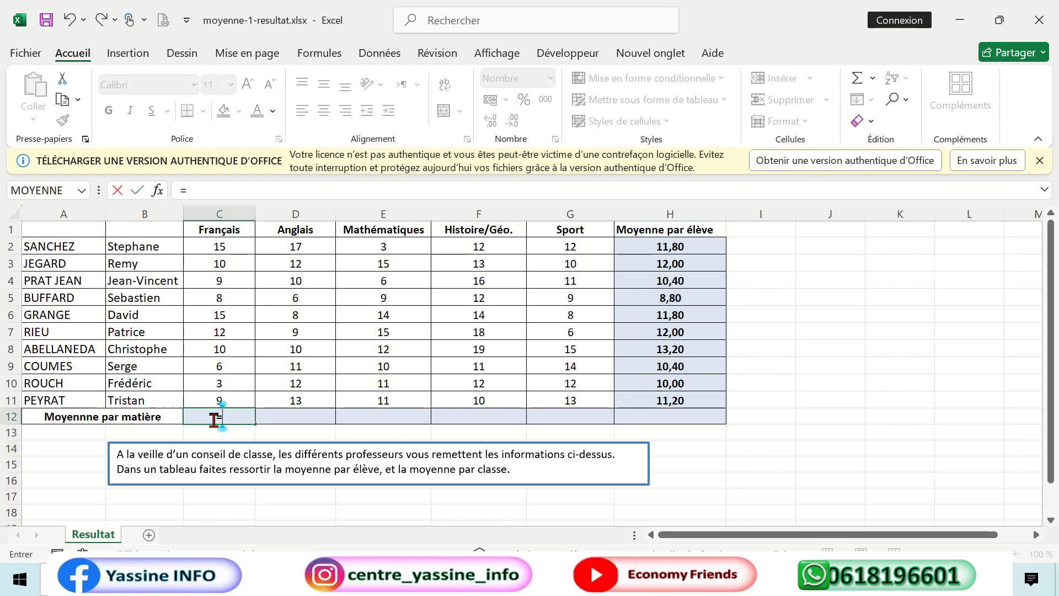
pyautogui.write('mo')
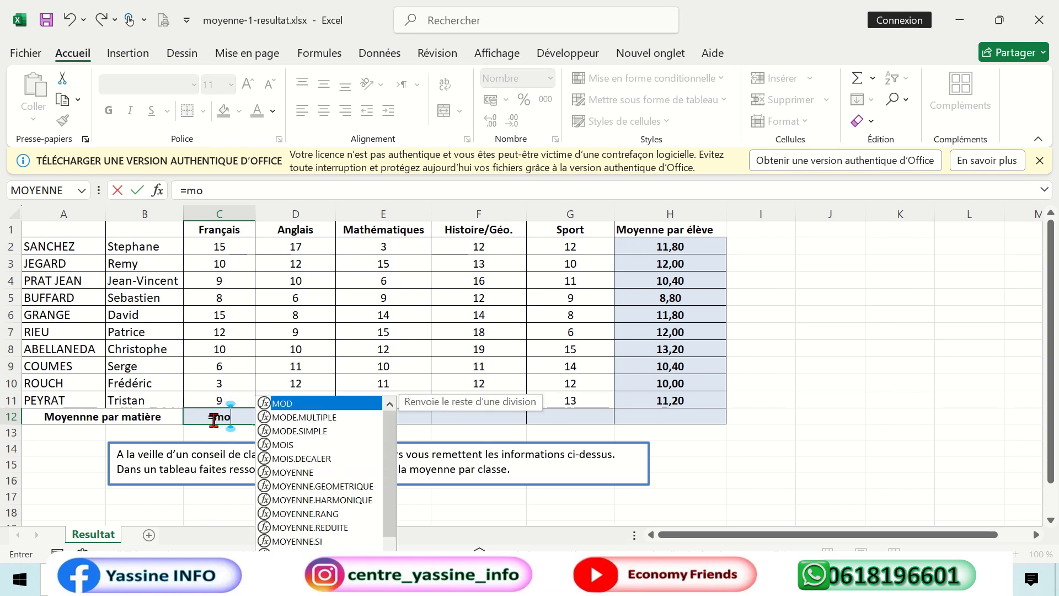
pyautogui.write('yenne')
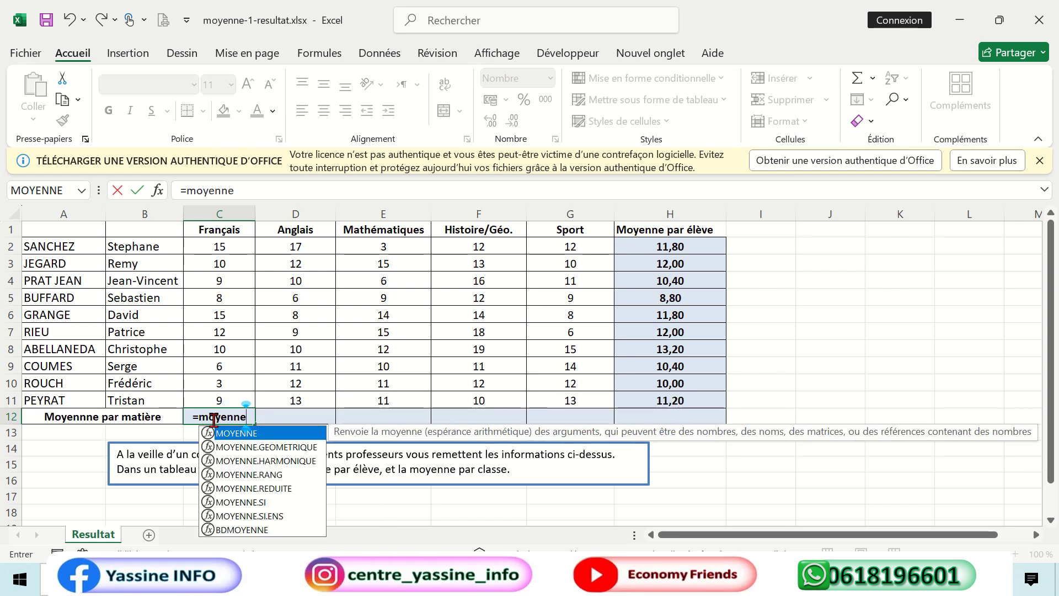
pyautogui.press('BackSpace')
pyautogui.press('BackSpace')
pyautogui.press('BackSpace')
pyautogui.press('BackSpace')
pyautogui.press('BackSpace')
pyautogui.press('BackSpace')
pyautogui.press('BackSpace')
pyautogui.press('BackSpace')
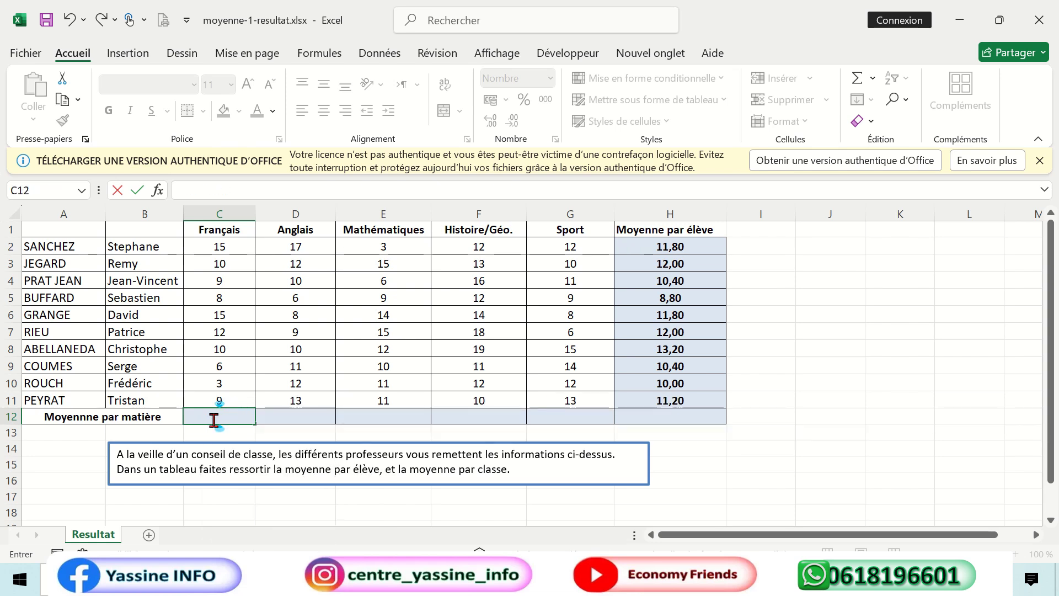
pyautogui.click(345, 430)
# - Start a MOYENNE formula in C12 with the Insert Function dialog, searching for "moyenne" and choosing MOYENNE
pyautogui.click(221, 418)
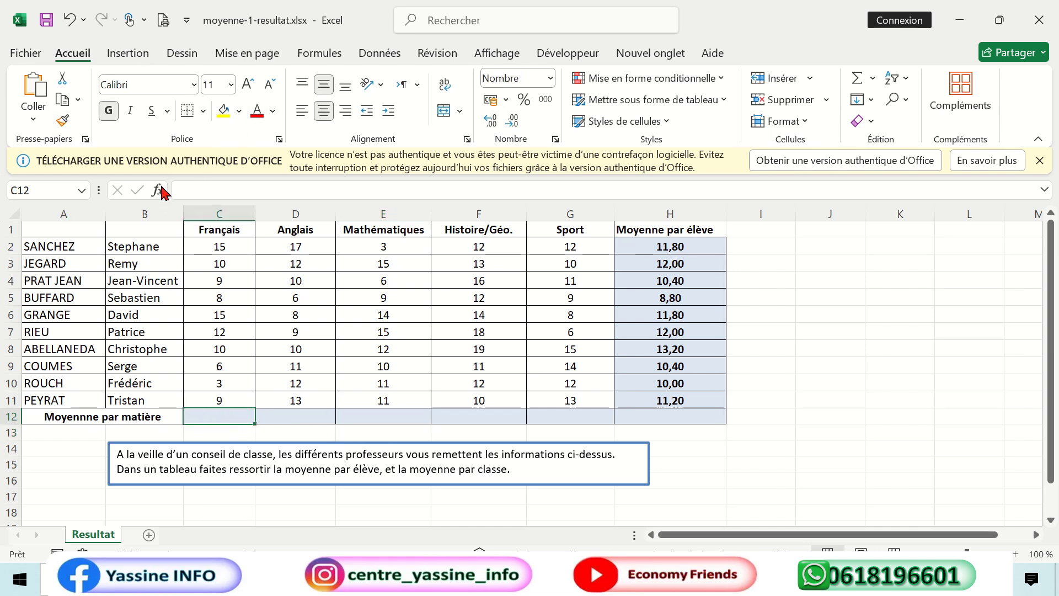
pyautogui.click(318, 53)
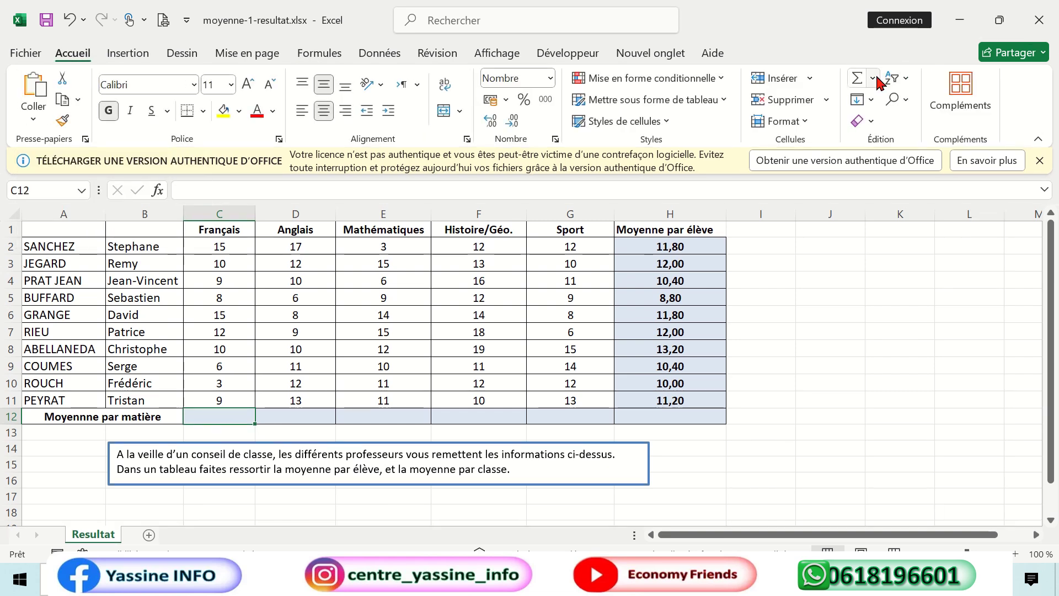
pyautogui.click(872, 77)
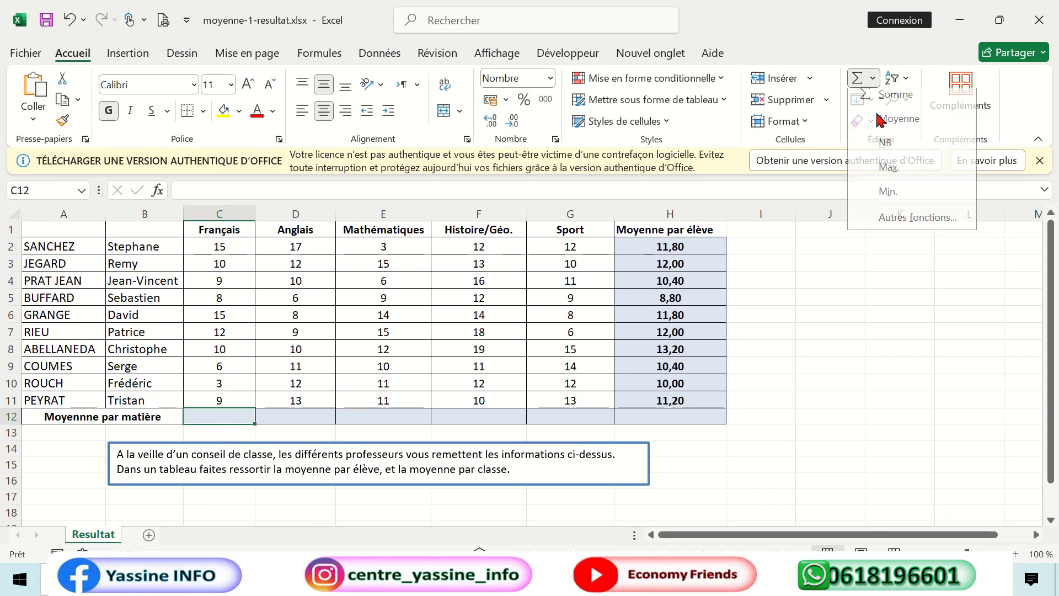
pyautogui.click(159, 190)
pyautogui.click(158, 190)
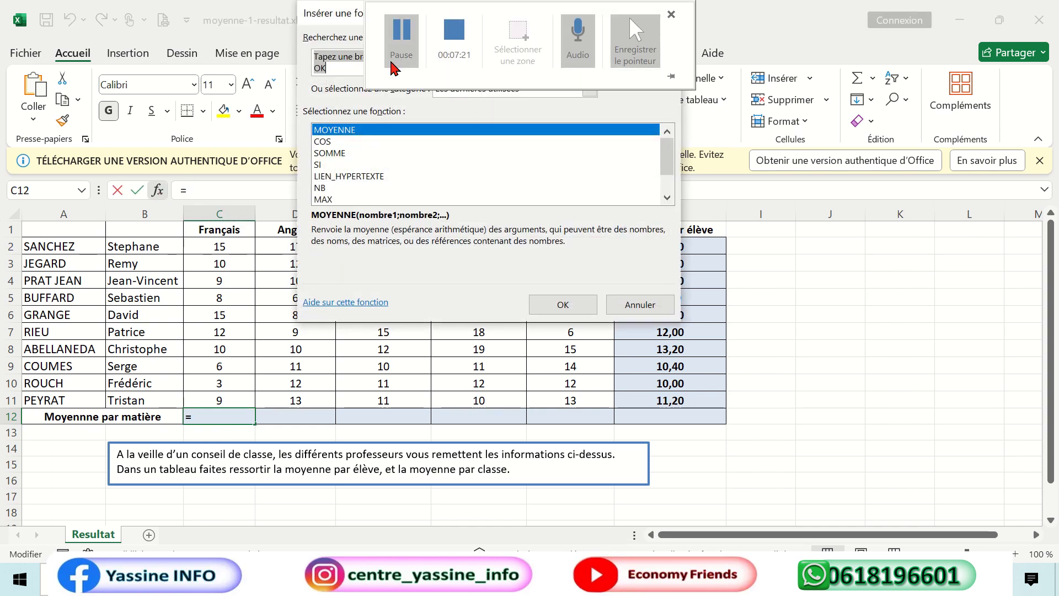
pyautogui.moveTo(349, 23); pyautogui.dragTo(643, 89)
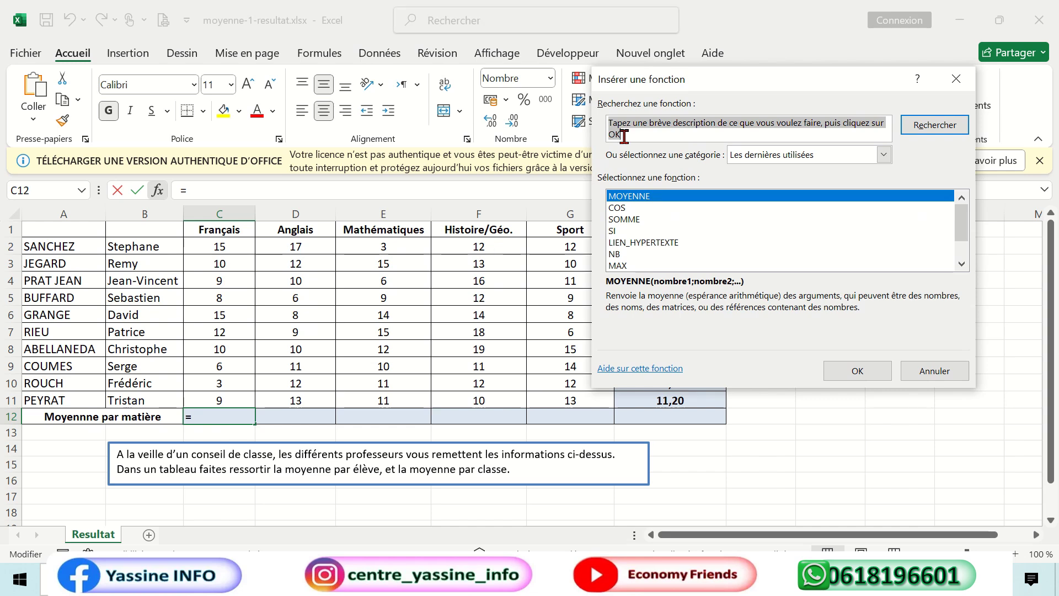
pyautogui.write('mo')
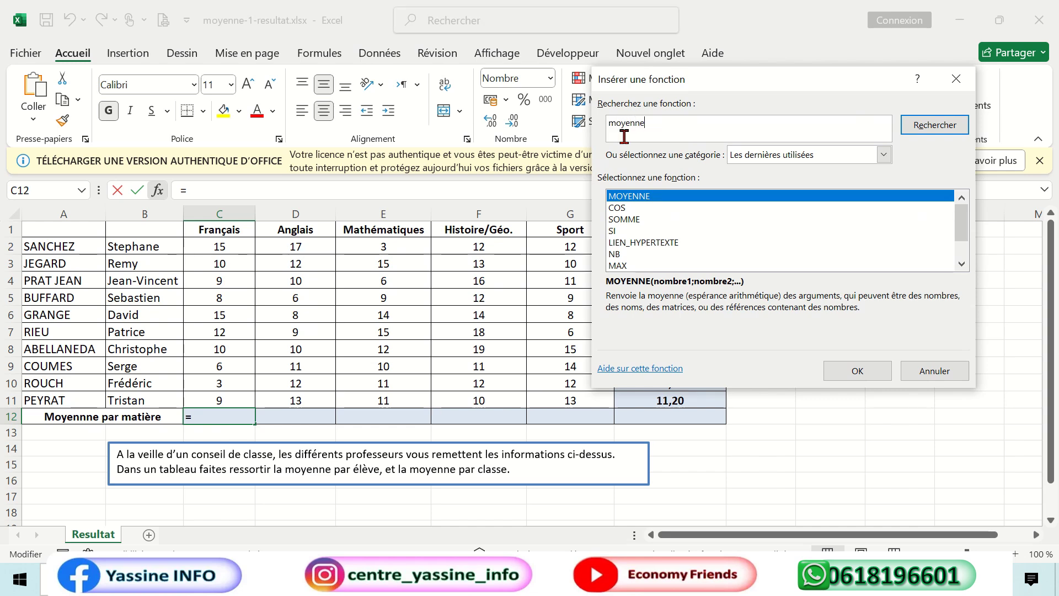
pyautogui.write('yenne')
pyautogui.press('Return')
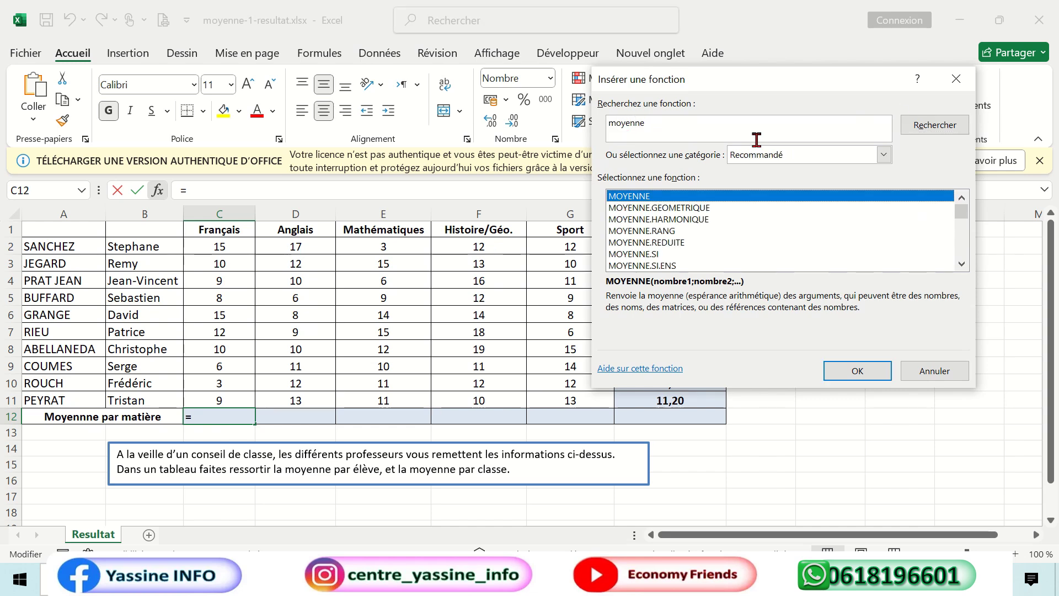
pyautogui.click(855, 370)
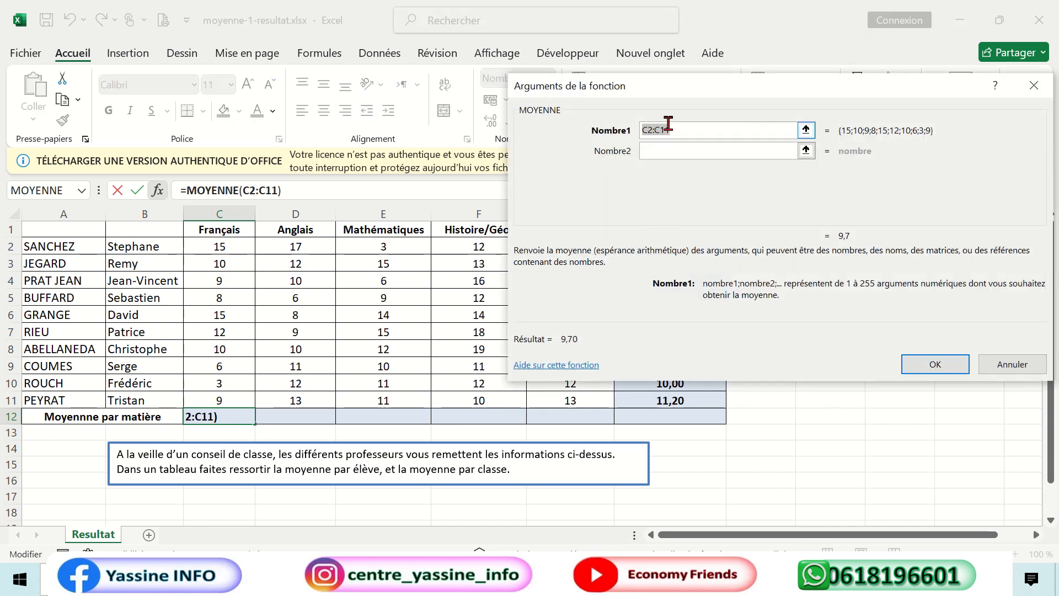
# - Set Nombre1 to the Français grades C2:C11 and confirm the MOYENNE formula in C12
pyautogui.press('BackSpace')
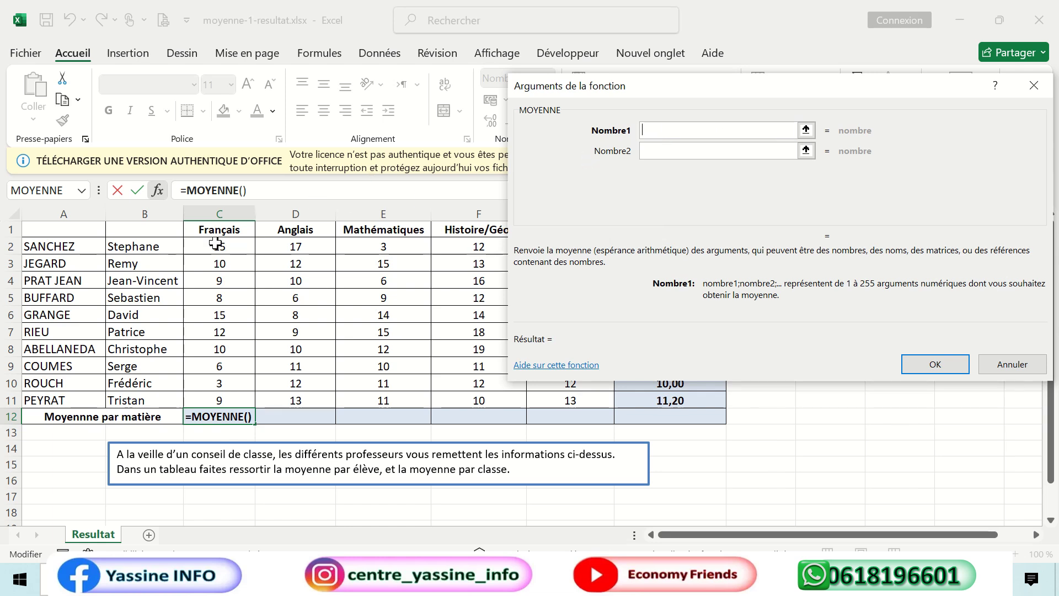
pyautogui.moveTo(216, 243); pyautogui.dragTo(219, 402)
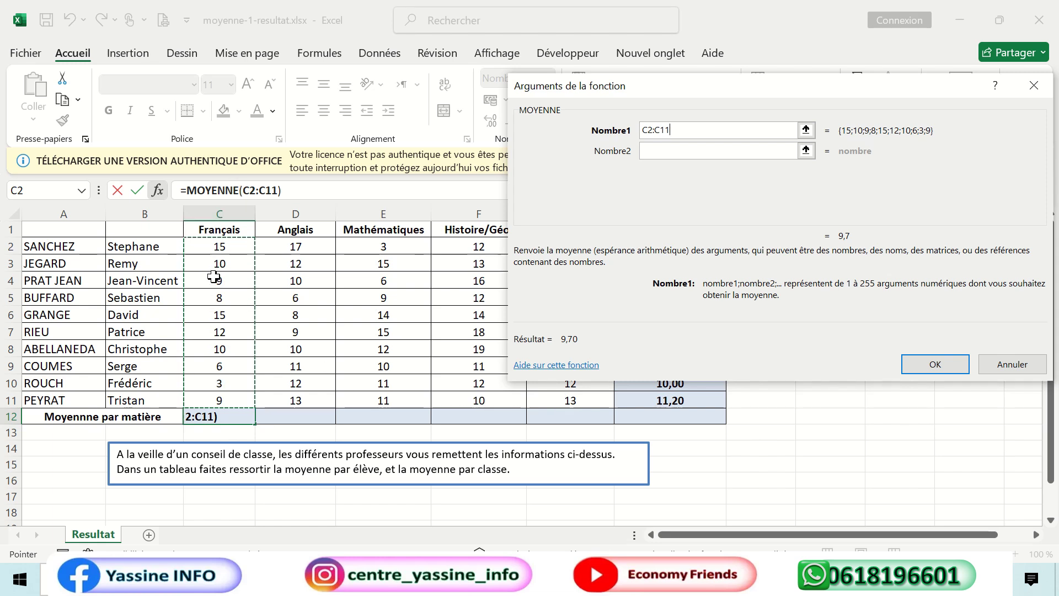
pyautogui.press('Return')
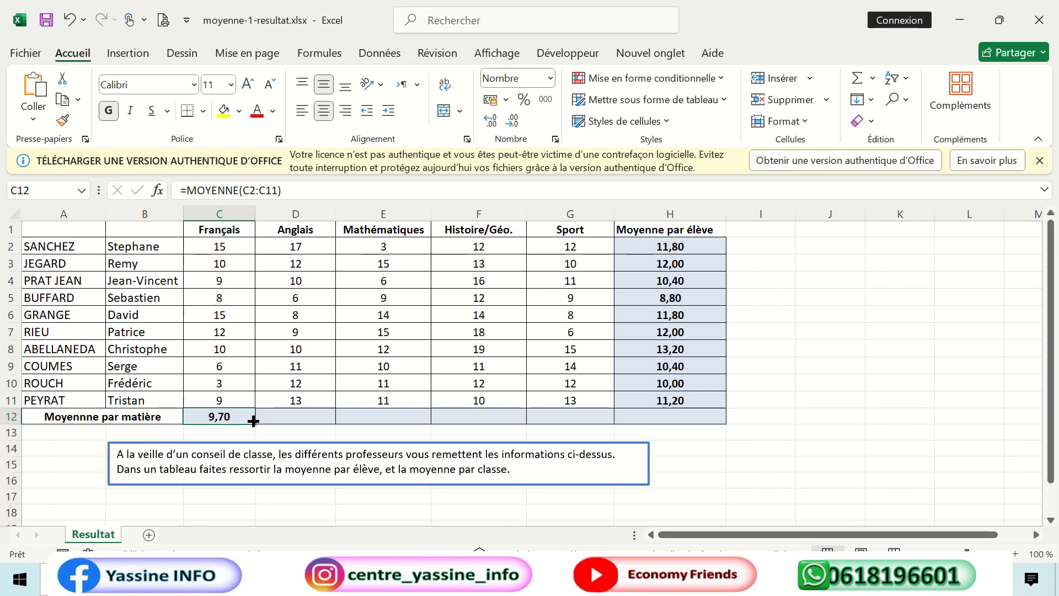
# - Fill the C12 subject average formula across row 12 from Anglais to Sport, up to G12
pyautogui.moveTo(253, 422); pyautogui.dragTo(408, 416)
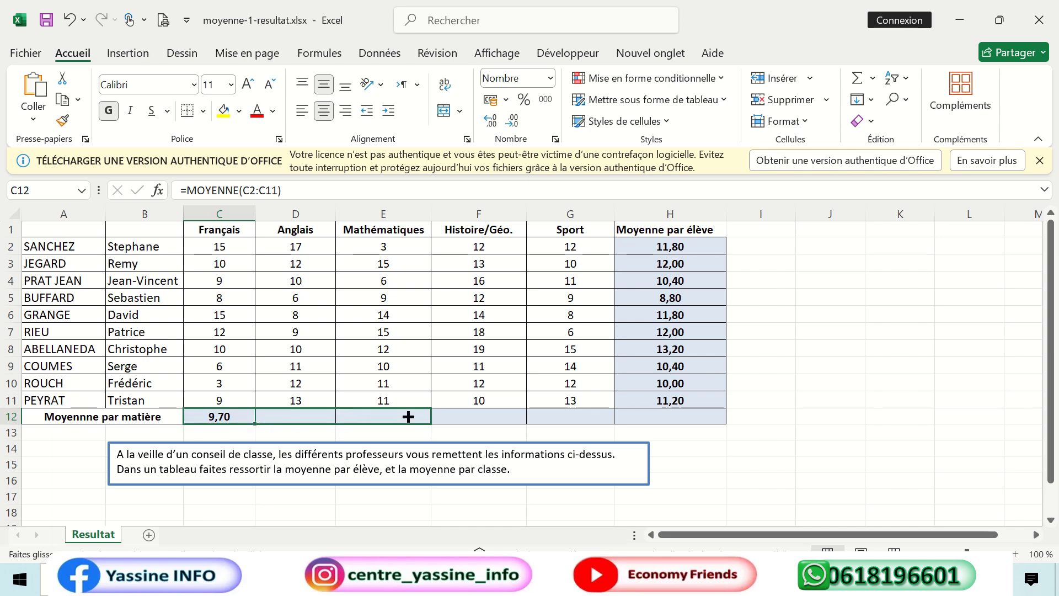
pyautogui.moveTo(485, 417); pyautogui.dragTo(571, 419)
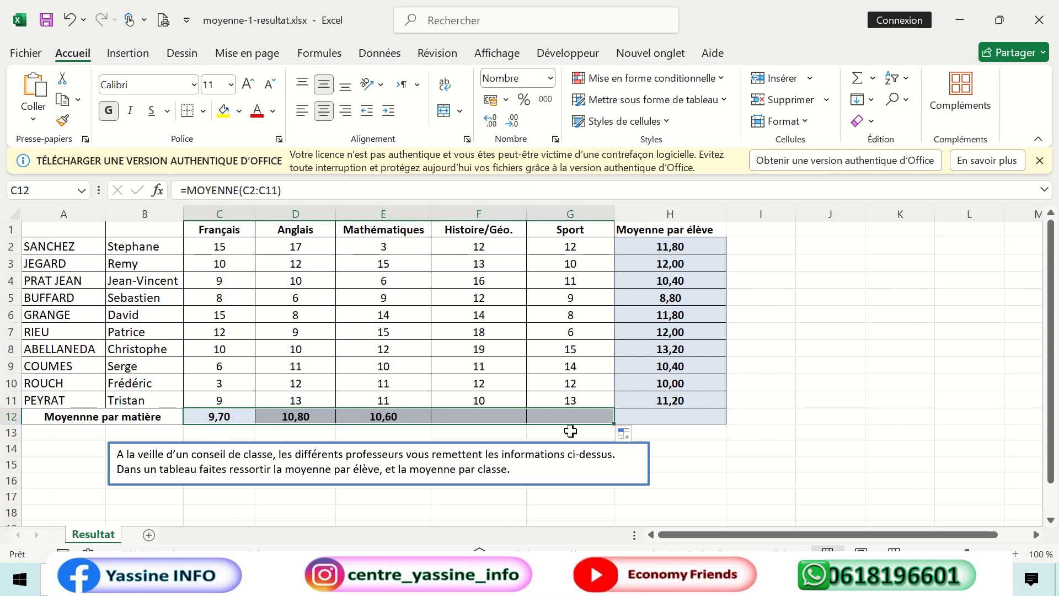
pyautogui.click(702, 478)
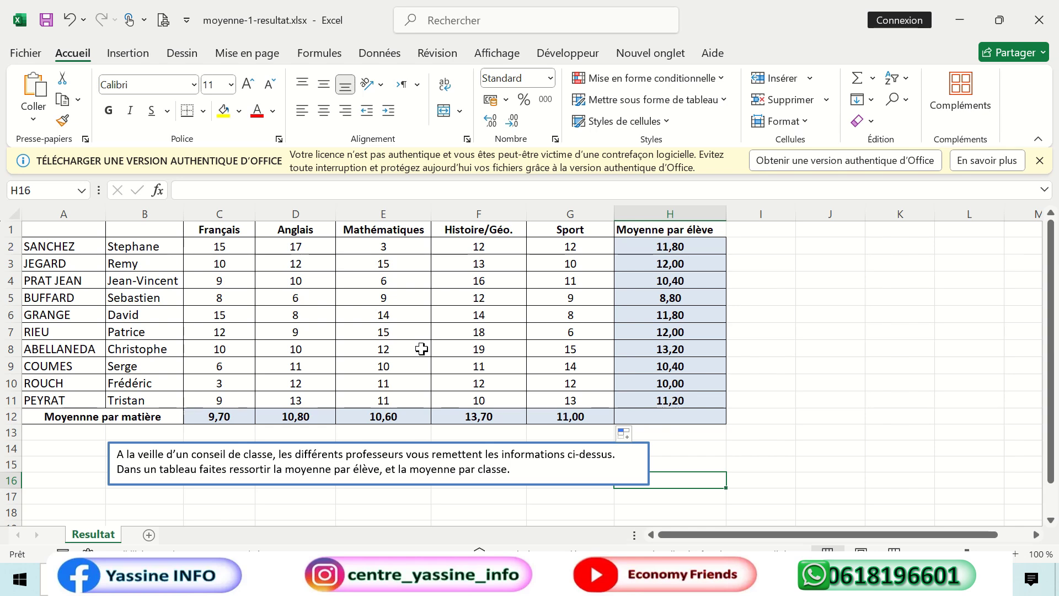
pyautogui.moveTo(628, 16)
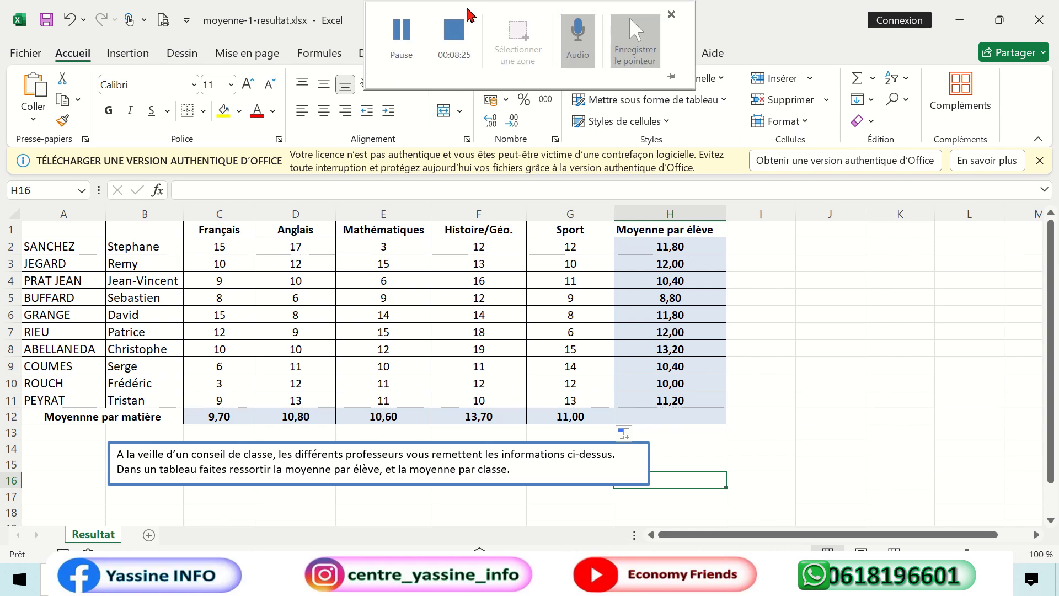